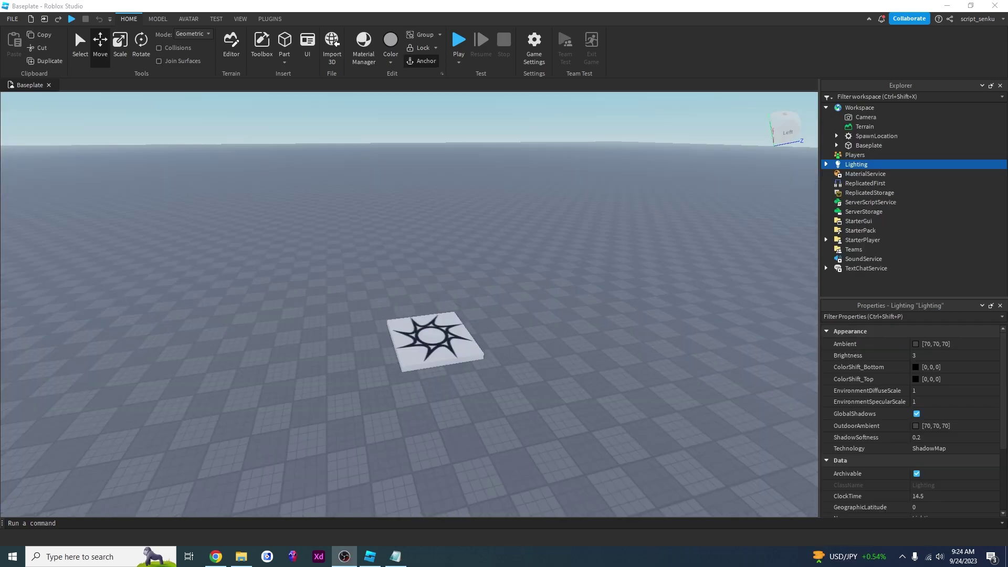
Delete the SpawnLocation and the Baseplate from the workspace.
left_click(323, 228)
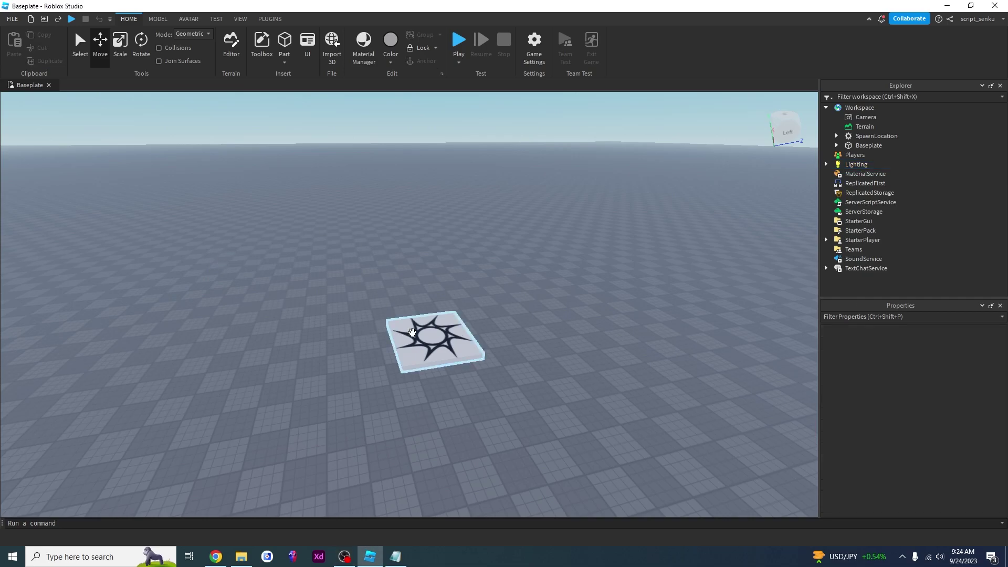
left_click(414, 333)
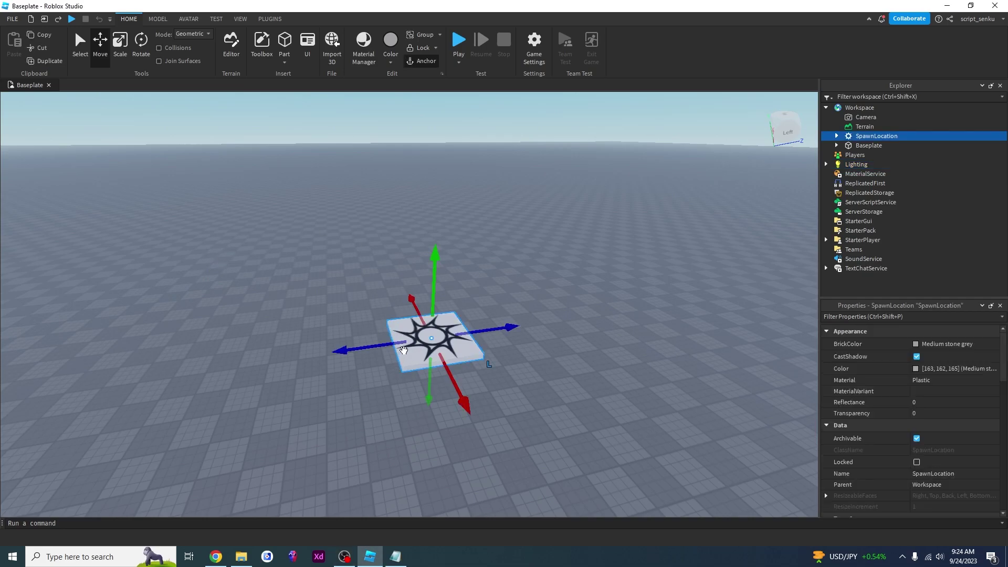
key("Delete")
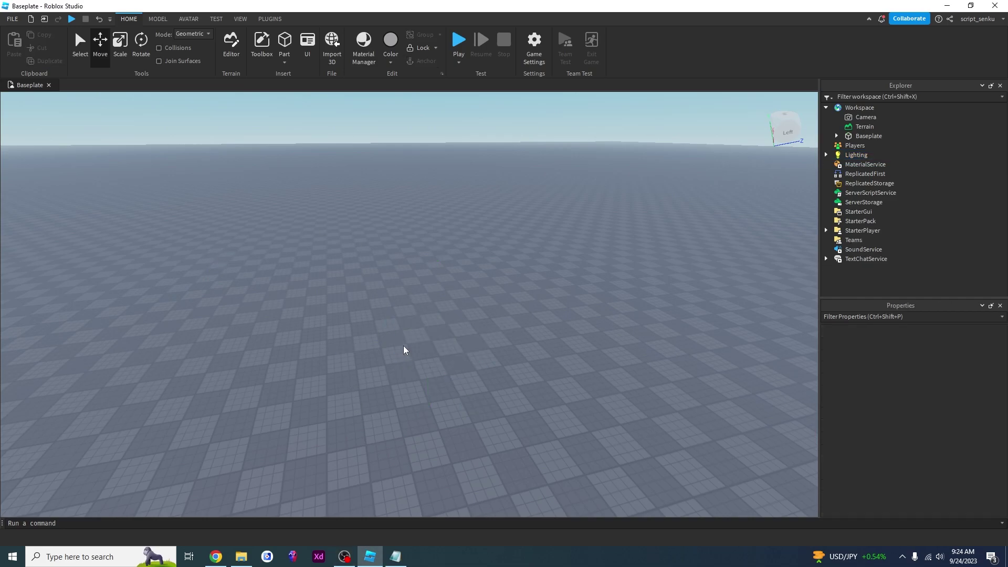
left_click(867, 136)
right_click(865, 138)
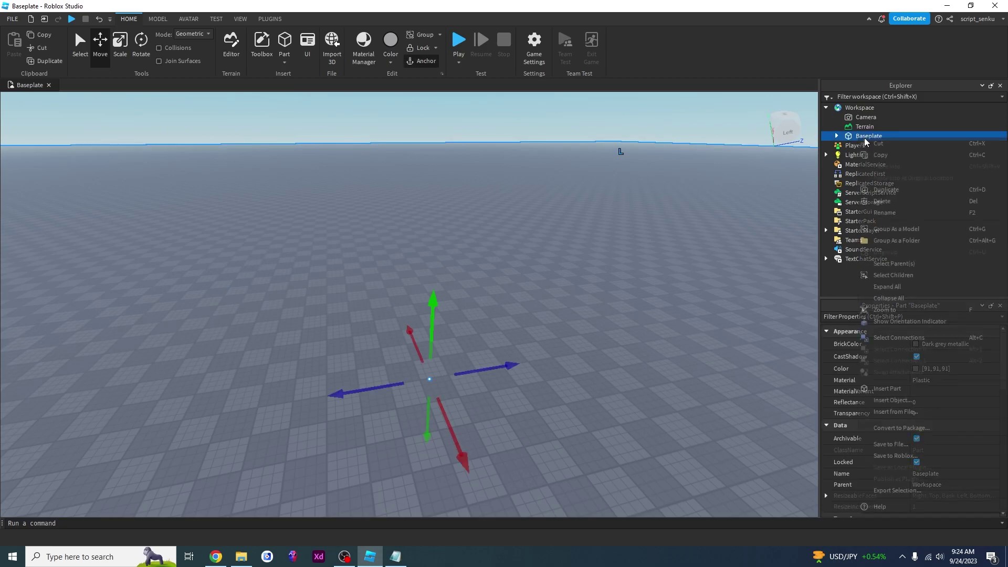
left_click(883, 202)
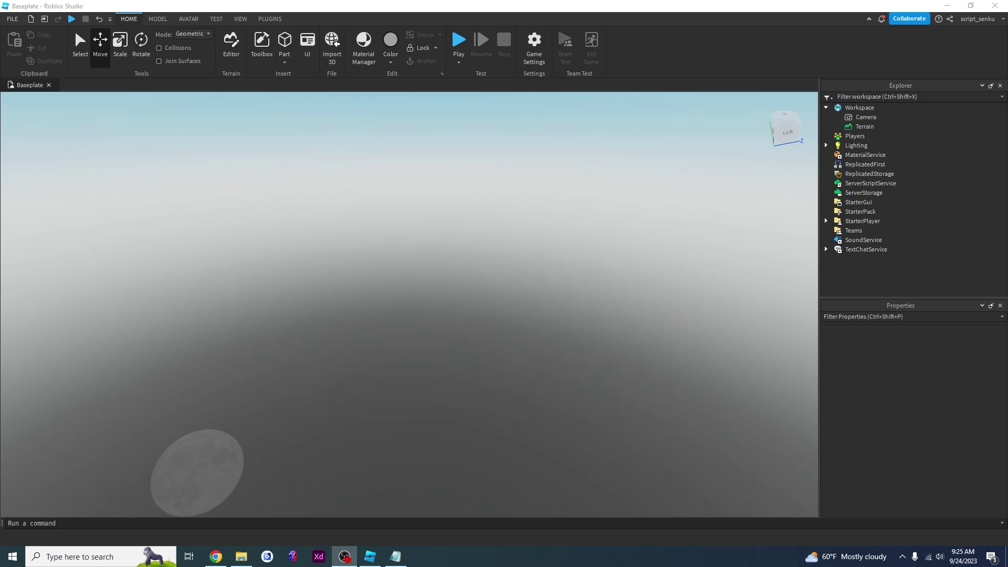
Show the Terrain Editor.
left_click(243, 19)
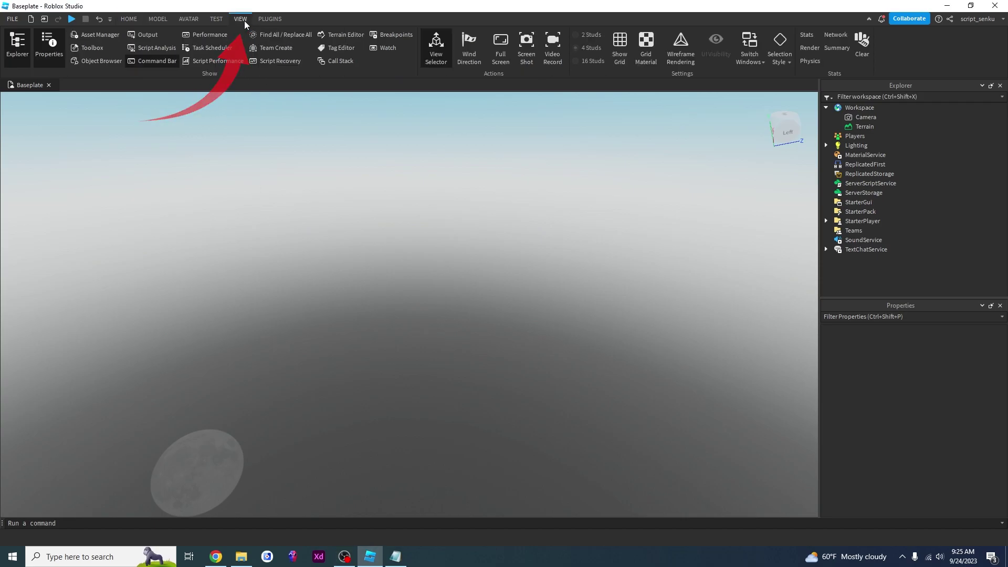
left_click(326, 37)
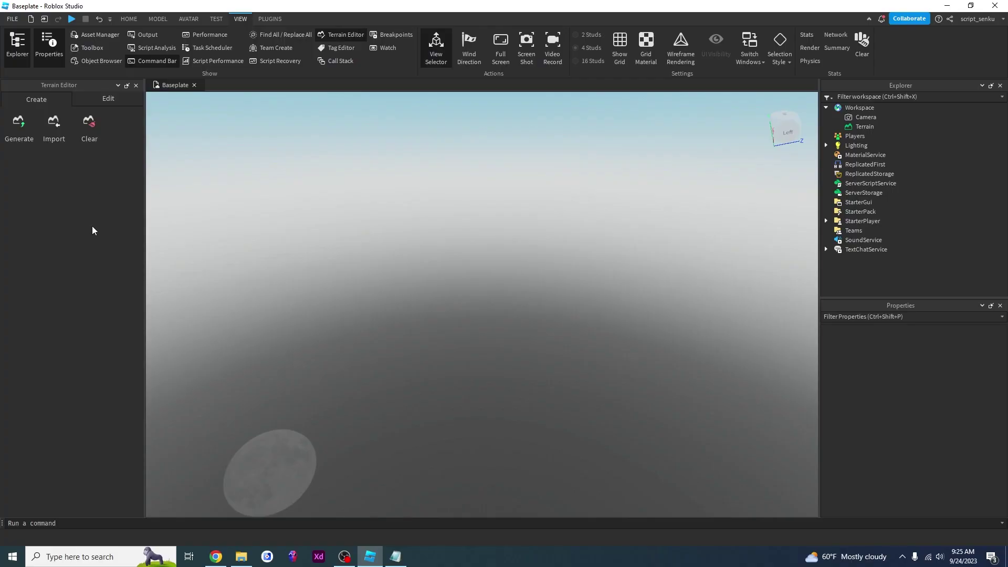
left_click(127, 20)
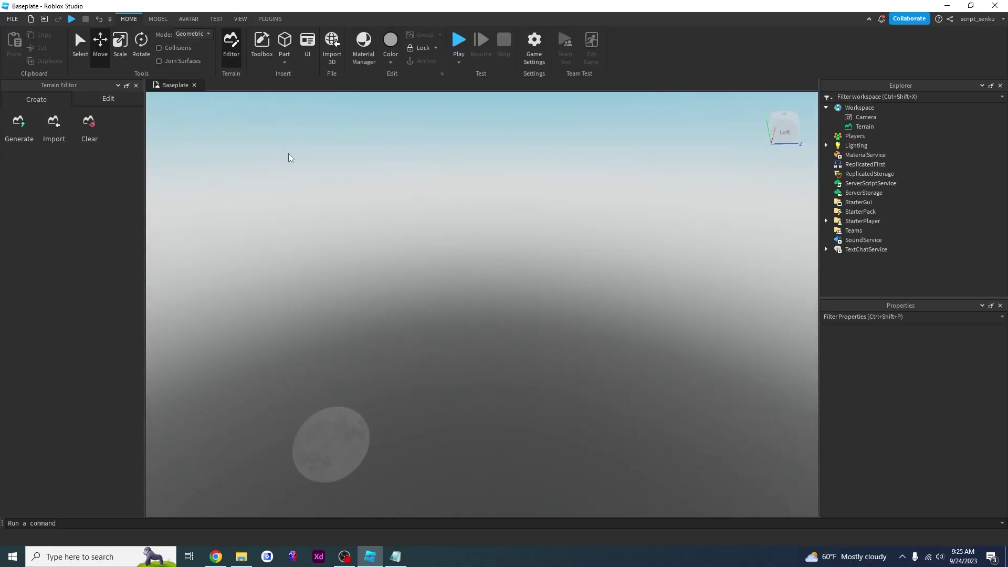
Generate terrain in a 64 × 32 × 64 region at the origin with only the Water and Lavascape biomes enabled.
right_click_drag(272, 158, 199, 210)
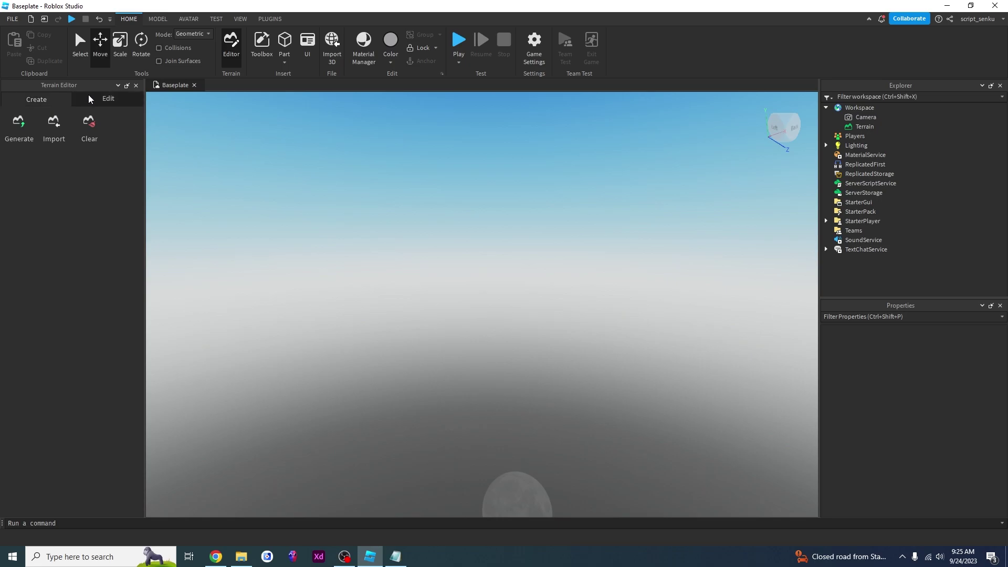
right_click_drag(191, 174, 168, 195)
right_click_drag(235, 202, 262, 203)
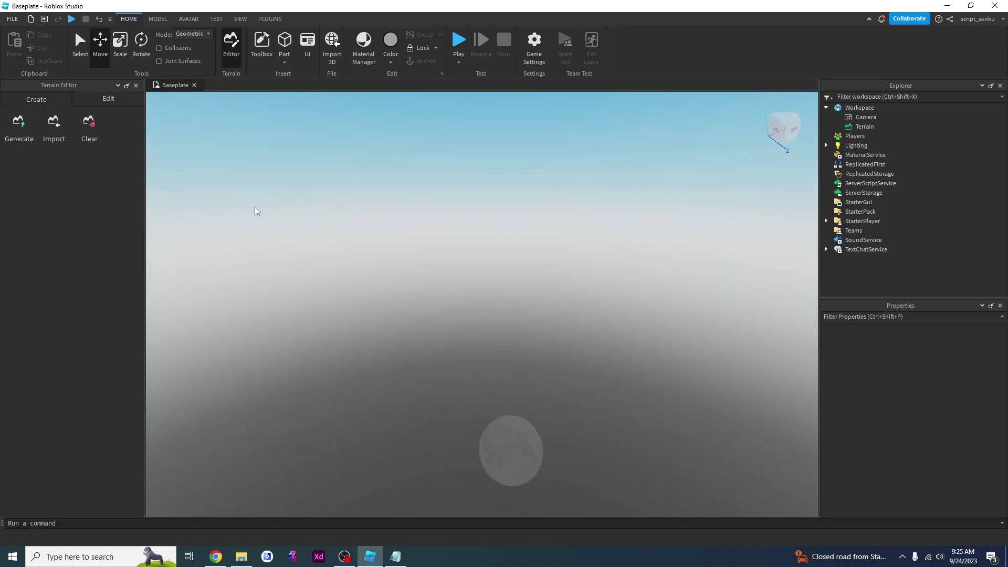
left_click(18, 128)
right_click_drag(356, 315, 347, 284)
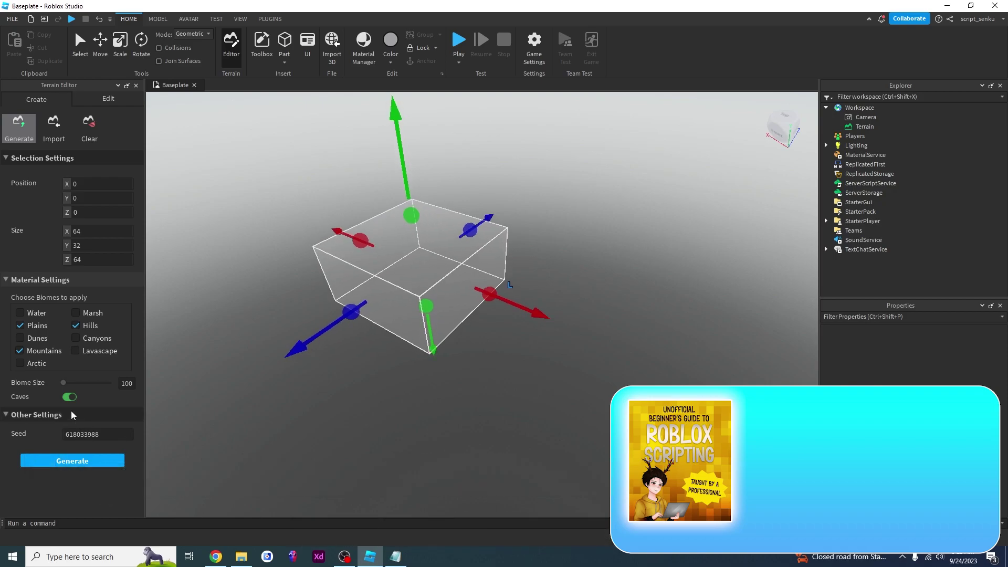
left_click(24, 316)
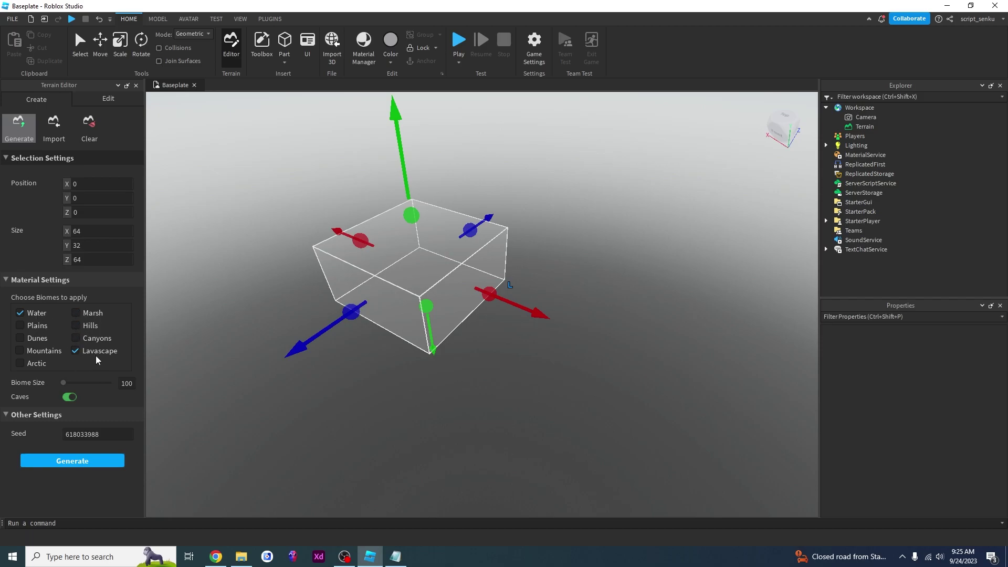
left_click(66, 462)
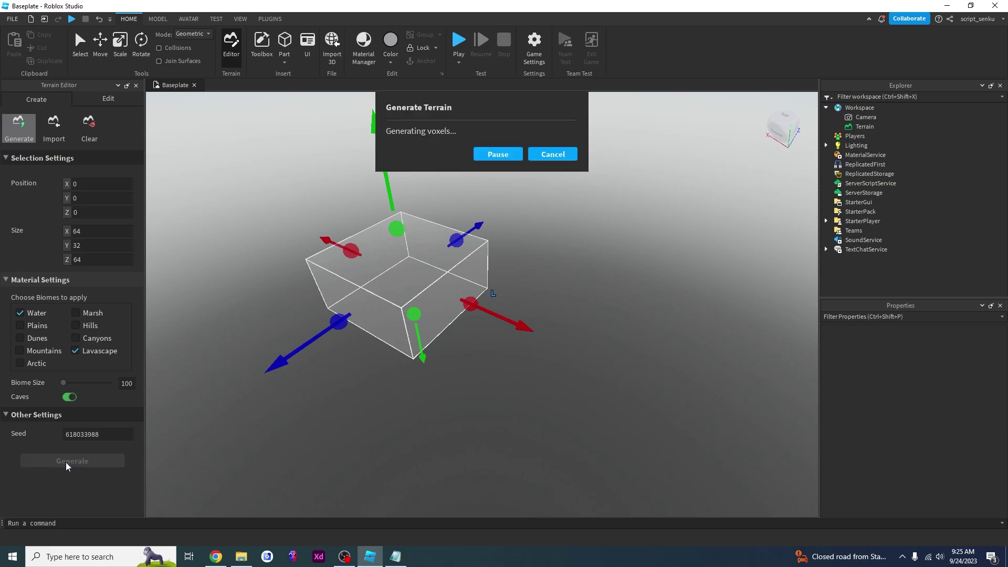
Examine the generated water terrain from several sides.
right_click_drag(454, 382, 459, 396)
scroll(459, 396, "up", 3)
key("w")
key("a")
key("w")
key("s")
key("d")
key("d")
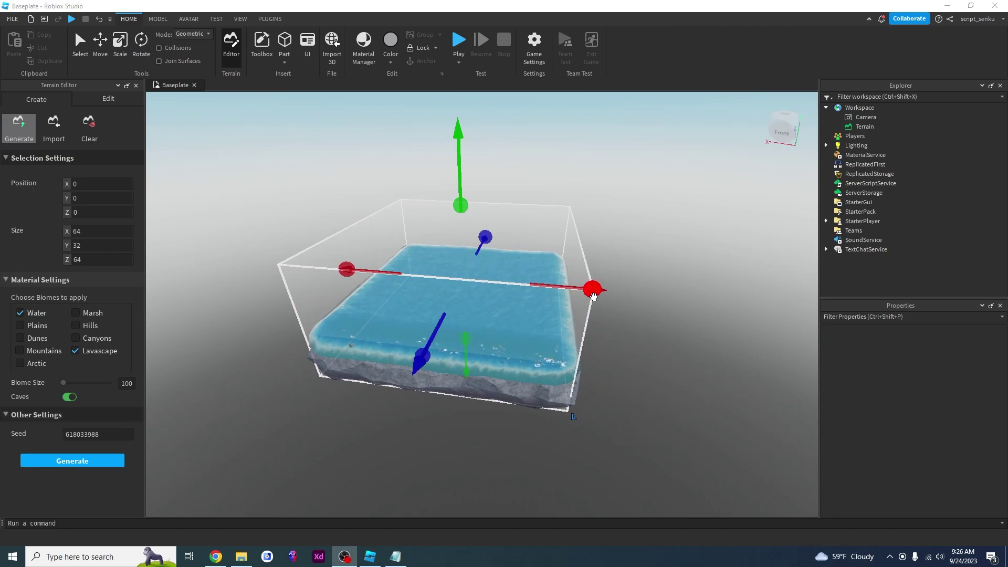
Enlarge the generation region to about 124 × 64 × 168, placing its centre at about -14, 16, 12.
right_click_drag(593, 293, 601, 302)
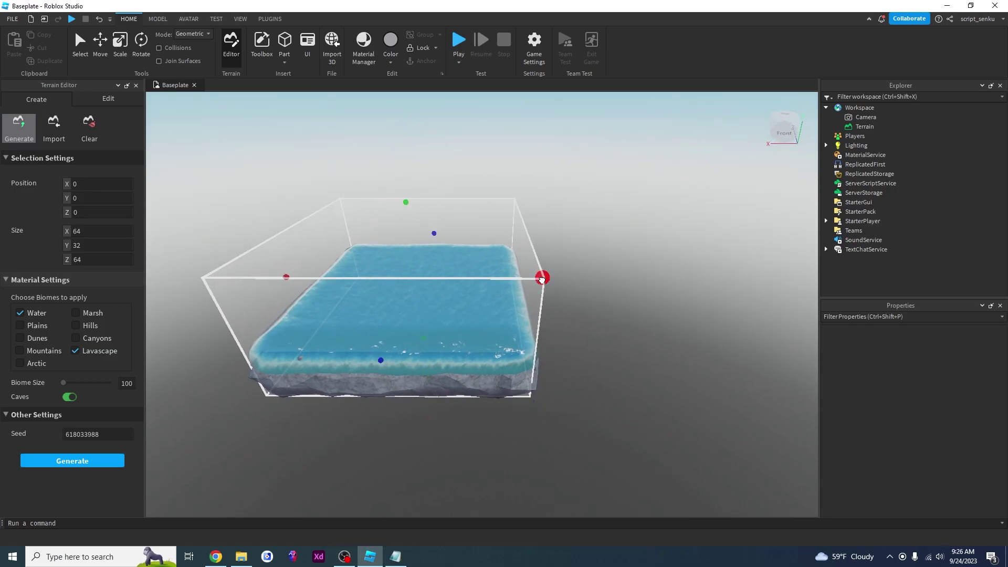
left_click_drag(542, 280, 677, 282)
right_click_drag(527, 347, 527, 346)
scroll(525, 348, "down", 2)
left_click_drag(484, 347, 615, 416)
left_click_drag(304, 341, 254, 358)
right_click_drag(426, 274, 426, 278)
left_click_drag(449, 242, 442, 164)
Generate terrain in the enlarged region with the Water, Hills, Mountains and Lavascape biomes enabled.
right_click_drag(524, 314, 525, 315)
key("w")
key("s")
key("w")
right_click_drag(501, 387, 501, 387)
key("s")
scroll(501, 387, "up", 1)
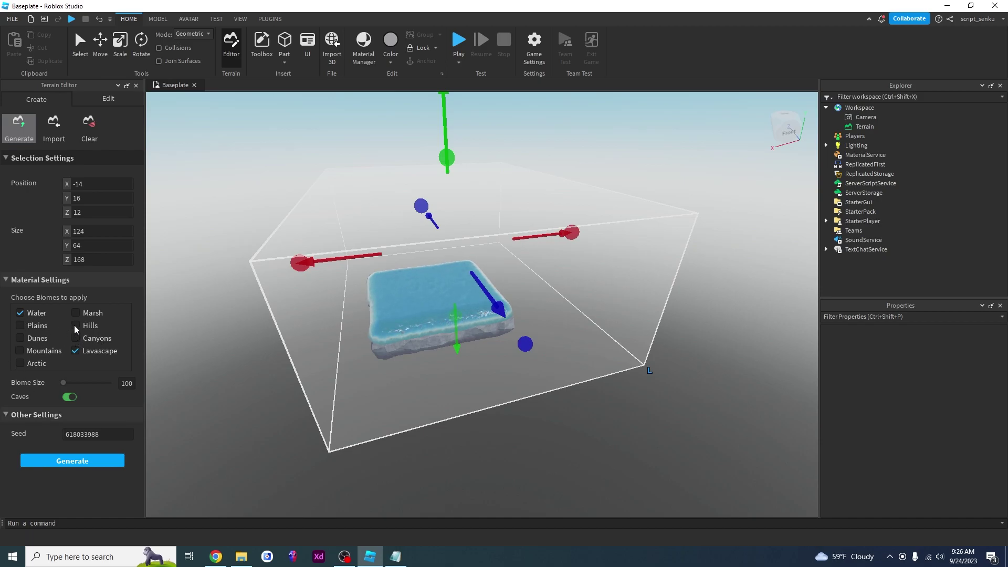
left_click(67, 461)
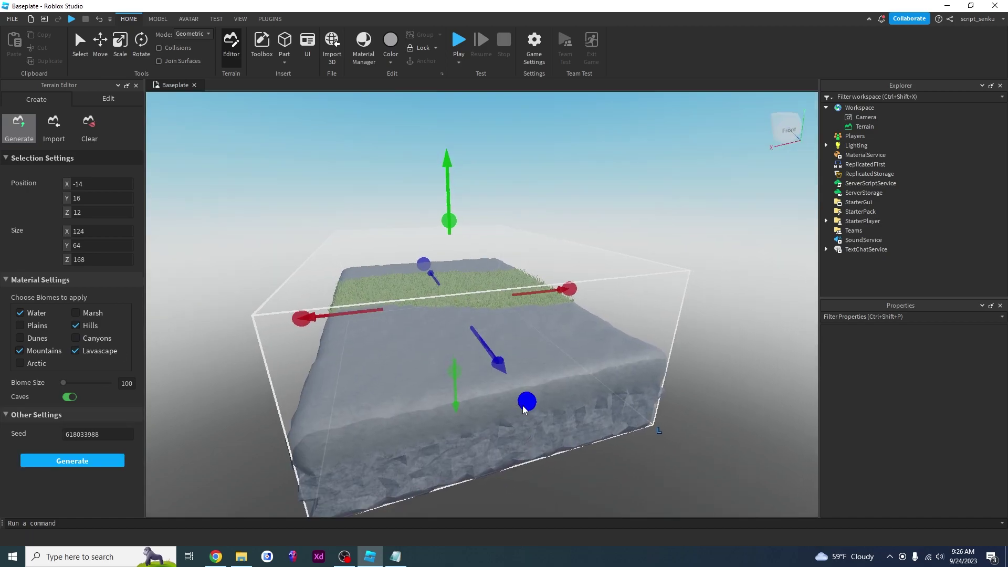
Examine the newly generated terrain, including its side walls and grassy top.
scroll(523, 406, "up", 10)
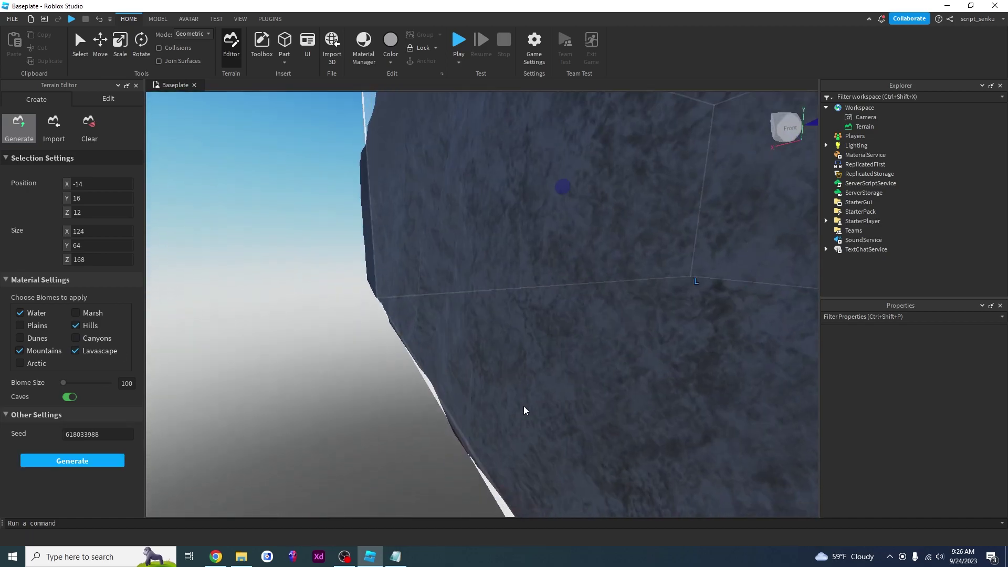
right_click_drag(524, 405, 524, 405)
scroll(522, 406, "down", 5)
scroll(523, 406, "up", 5)
right_click_drag(439, 345, 439, 344)
key("w")
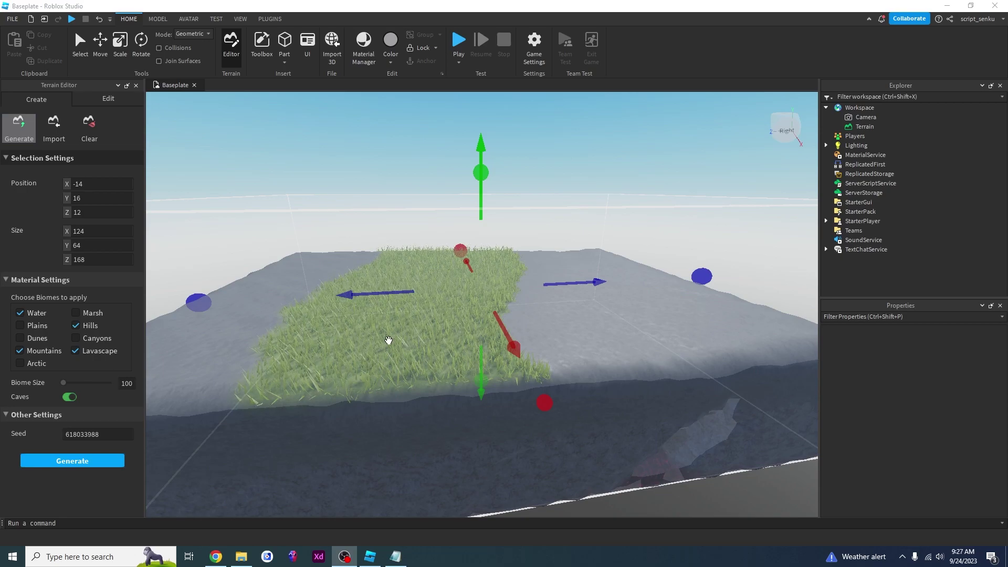
right_click_drag(441, 355, 323, 383)
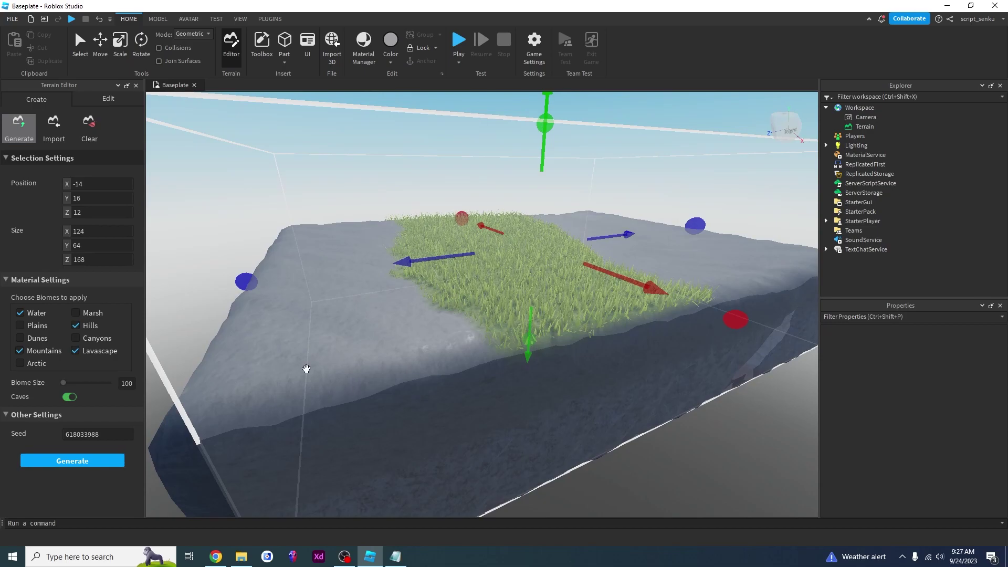
Switch to the terrain editing tools and select the whole 124 × 64 × 168 terrain region.
left_click(109, 100)
right_click_drag(342, 206, 339, 210)
right_click_drag(468, 317, 165, 251)
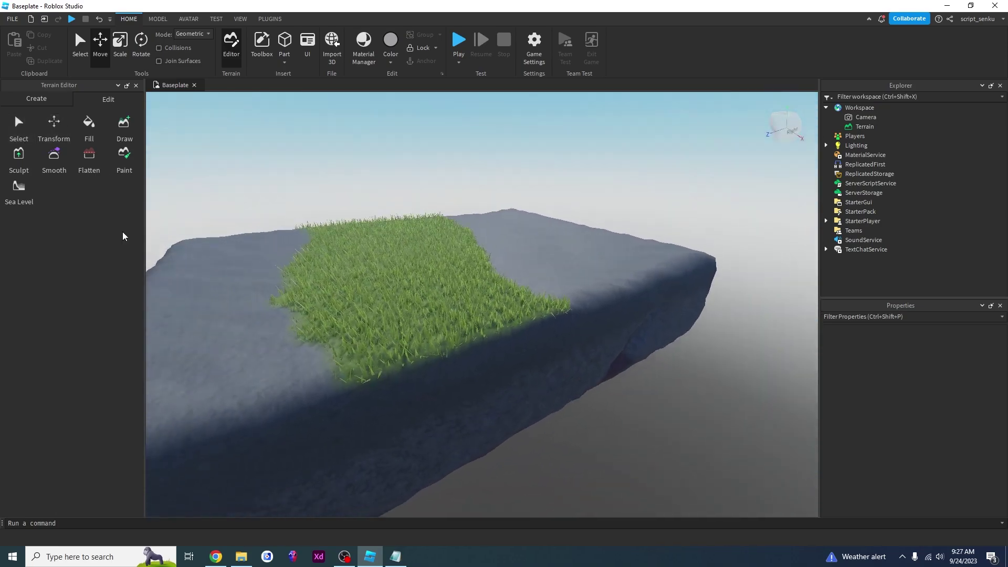
scroll(166, 255, "down", 3)
left_click(19, 126)
scroll(283, 254, "up", 3)
scroll(419, 285, "down", 3)
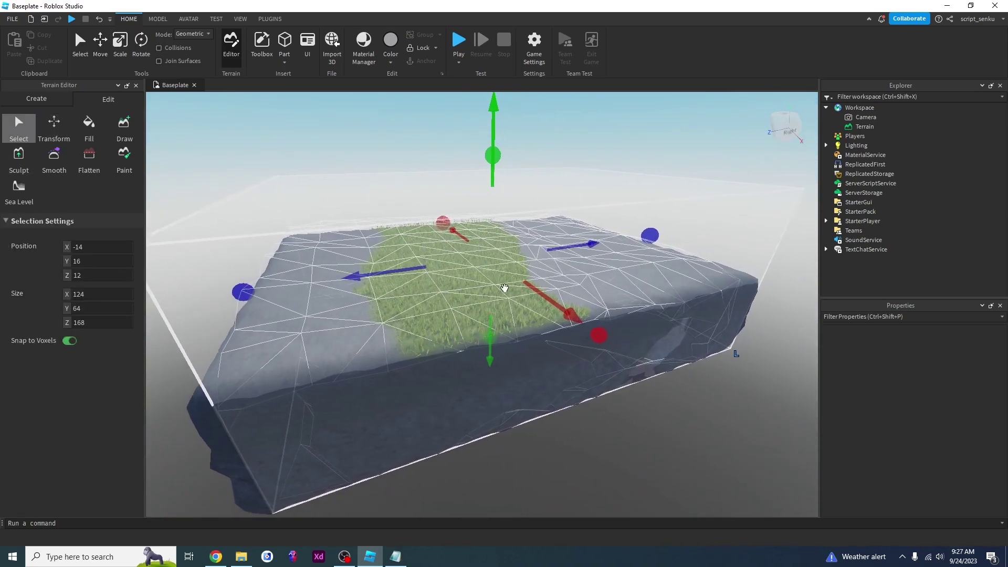
right_click_drag(488, 290, 522, 291)
scroll(522, 291, "up", 3)
mouse_move(492, 283)
left_mouse_down()
mouse_move(459, 277)
mouse_move(503, 283)
left_mouse_up()
Rotate the selected terrain about 69° around its Y axis with the Transform tool.
left_click(54, 126)
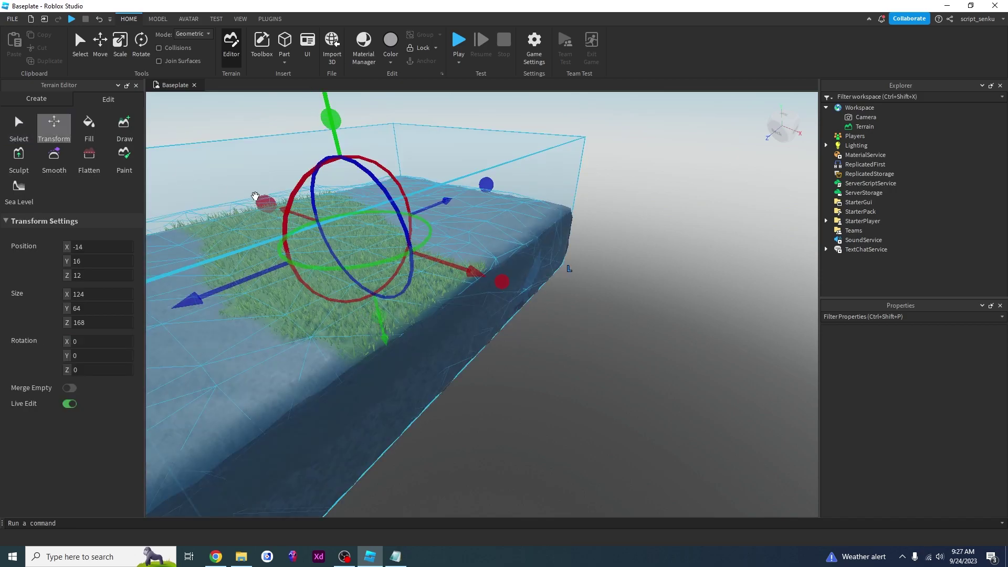
scroll(333, 223, "down", 4)
right_click_drag(346, 223, 333, 223)
left_click_drag(457, 268, 515, 265)
key("a")
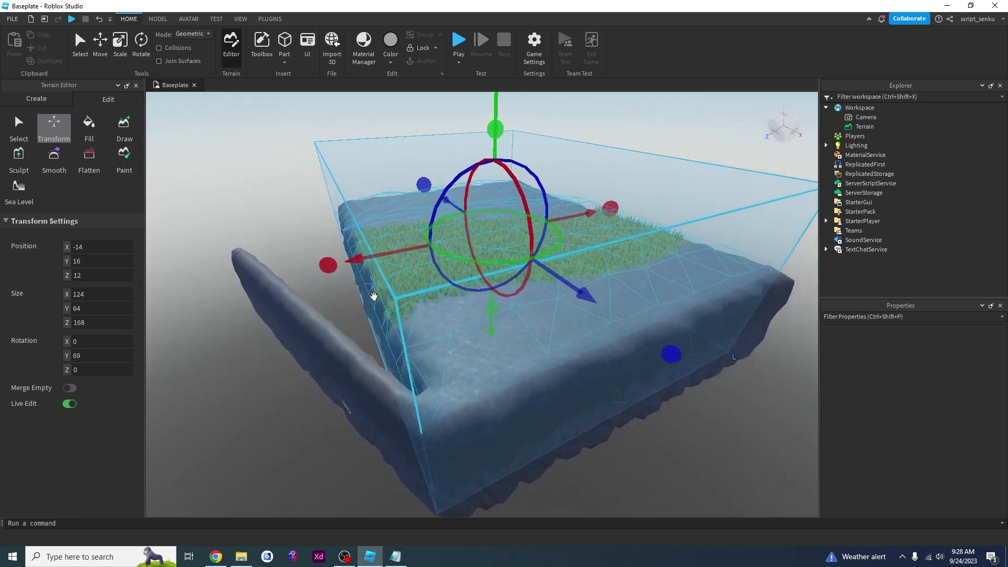
Shrink the terrain selection to about 72 × 64 × 104, centred at about -40, 16, -20.
left_click(19, 128)
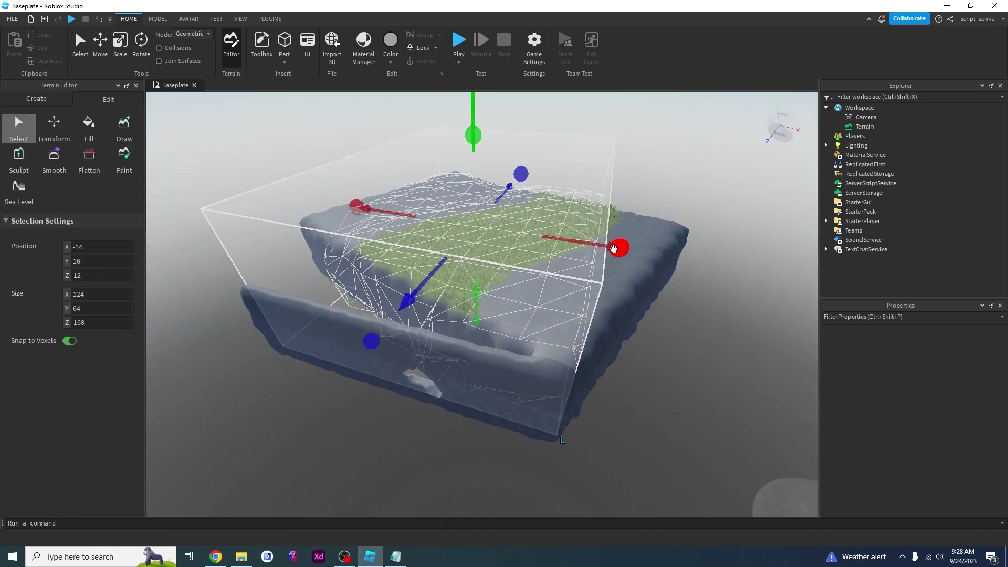
left_click_drag(615, 248, 549, 249)
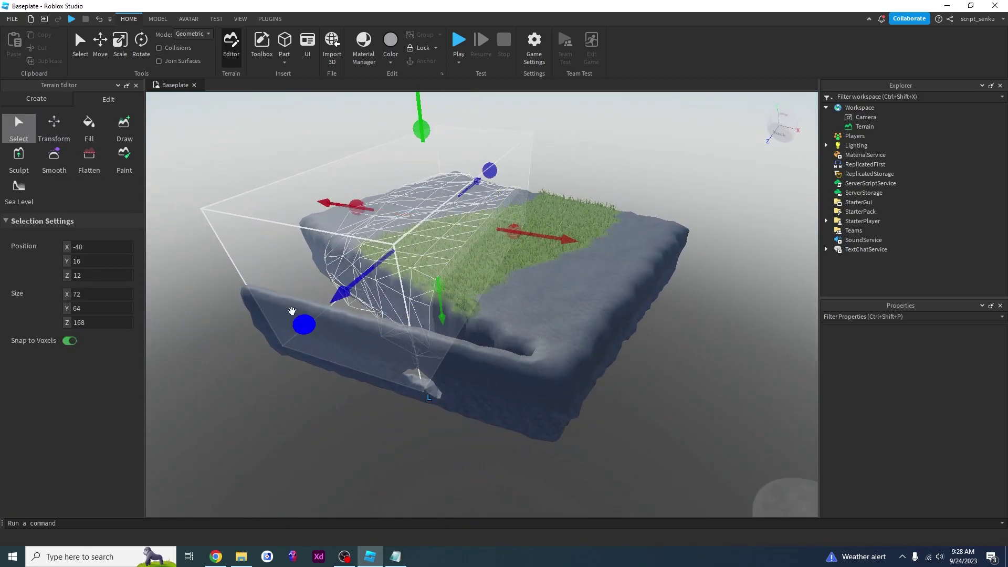
left_click_drag(300, 322, 398, 249)
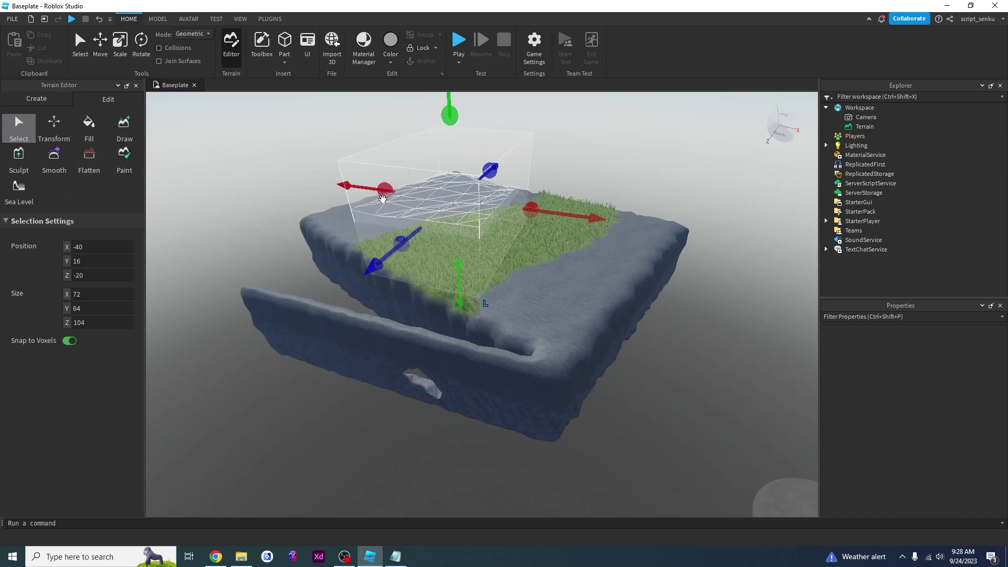
Rotate the selected terrain block around its vertical axis and move it away from the rest to about X -45, Z -164.
left_click(56, 128)
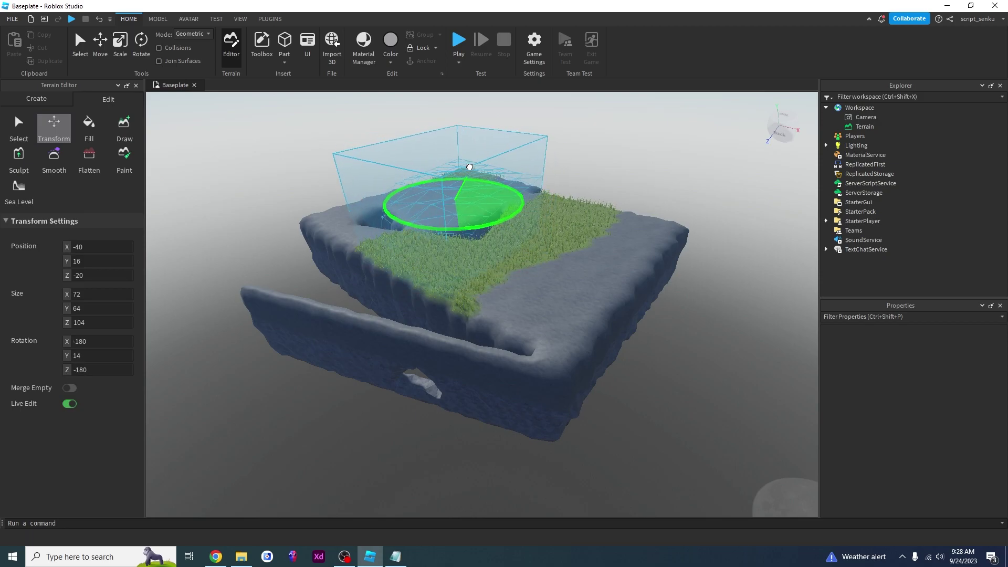
left_click_drag(471, 167, 443, 164)
right_click_drag(443, 164, 417, 358)
left_click_drag(437, 323, 413, 331)
right_click_drag(412, 331, 413, 331)
left_click_drag(534, 248, 508, 257)
right_click_drag(508, 257, 498, 232)
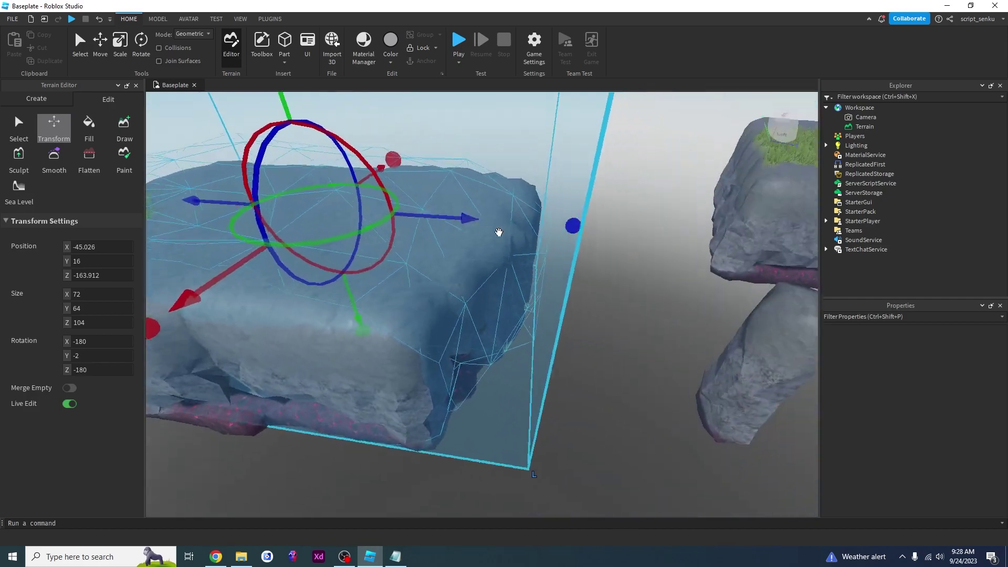
Fill the 72 × 64 × 104 region at -40, 16, -20 with the Ice material.
scroll(499, 232, "down", 5)
left_click(89, 126)
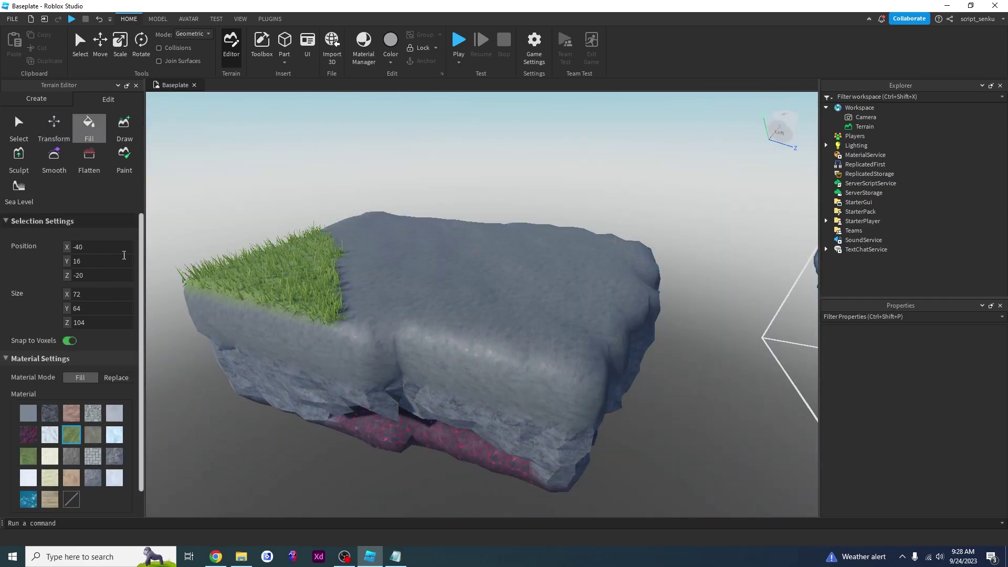
right_click_drag(488, 348, 487, 348)
key("w")
right_click_drag(368, 317, 368, 318)
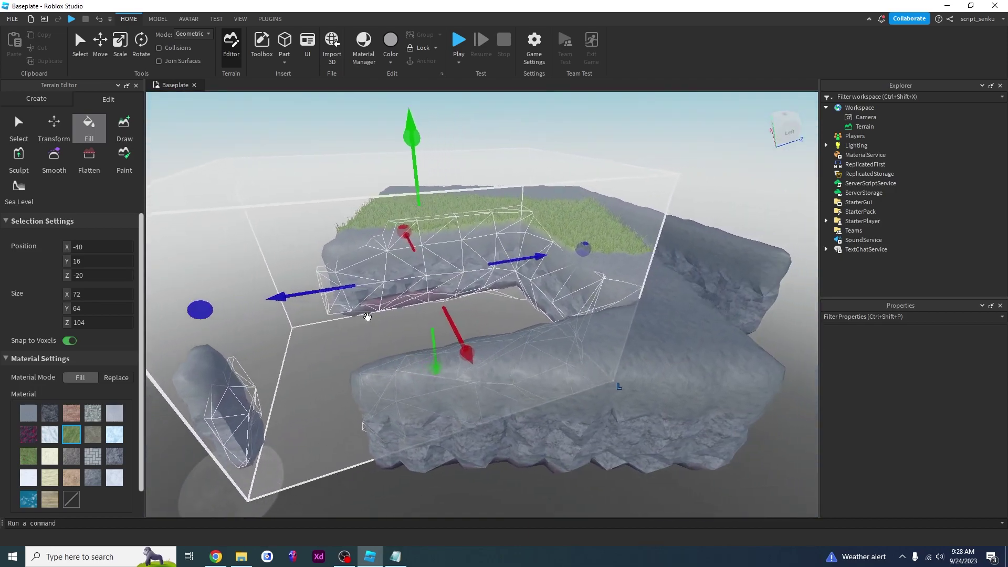
scroll(113, 422, "down", 1)
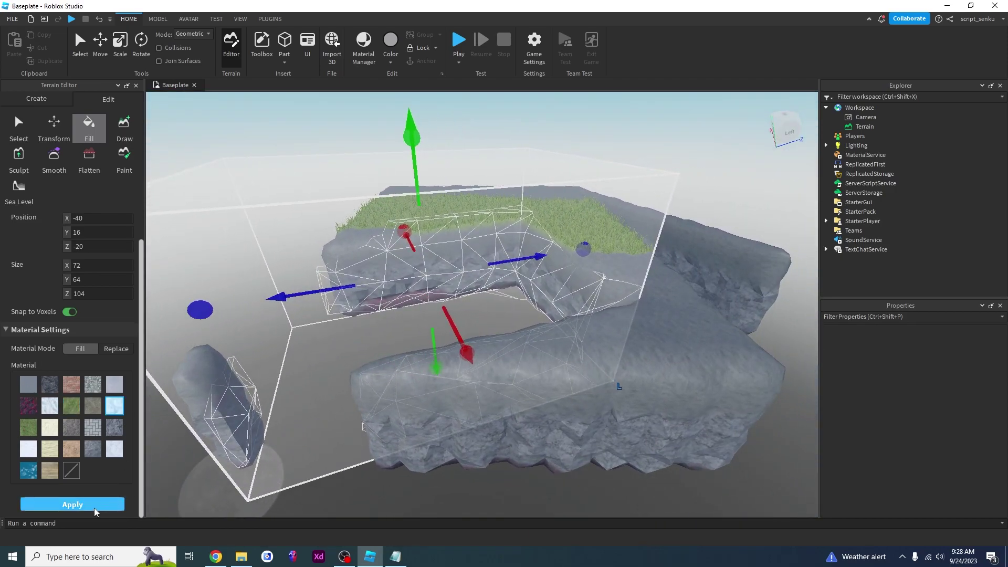
left_click(95, 513)
Enlarge the fill region to about 104 × 64 × 208 around -56, 16, 32 and fill it with Cracked Lava.
right_click_drag(427, 326, 523, 337)
left_click_drag(514, 331, 665, 310)
right_click_drag(619, 318, 479, 376)
left_click_drag(480, 378, 531, 451)
right_click_drag(532, 451, 520, 415)
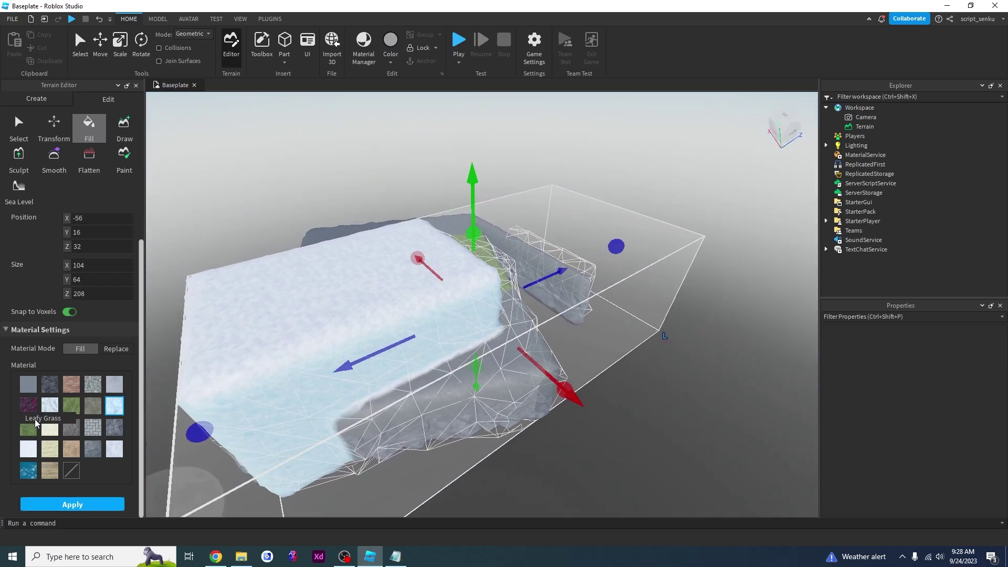
left_click(69, 507)
Reduce the fill region to 4 × 4 × 28 and place it on the grass at 50, 18, -6.
right_click_drag(467, 345, 467, 345)
key("w")
right_click_drag(297, 376, 328, 352)
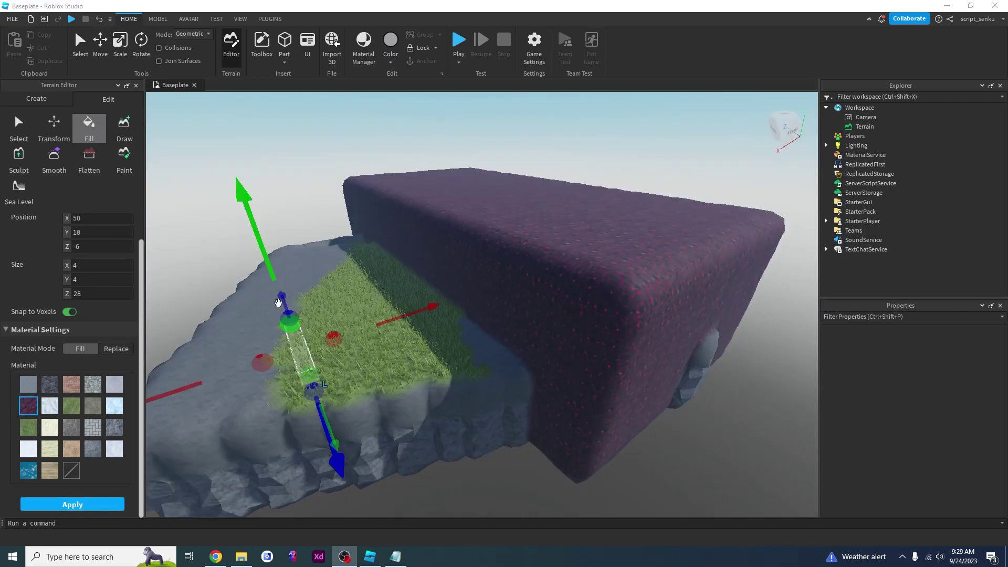
right_click_drag(364, 280, 364, 280)
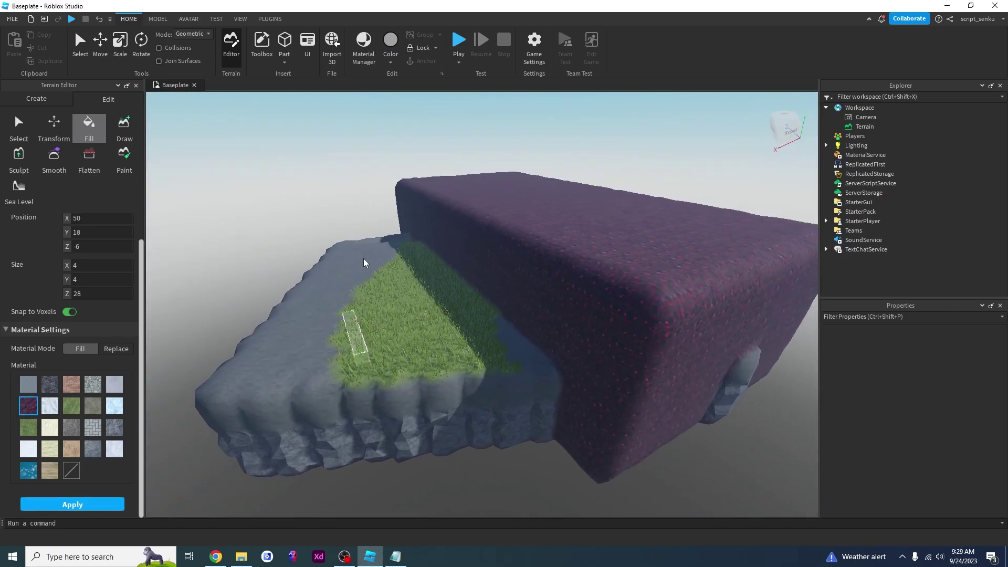
Enlarge the fill region to 48 × 28 × 116 around 8, 34, 2 and fill it with Brick.
left_click_drag(513, 377, 616, 257)
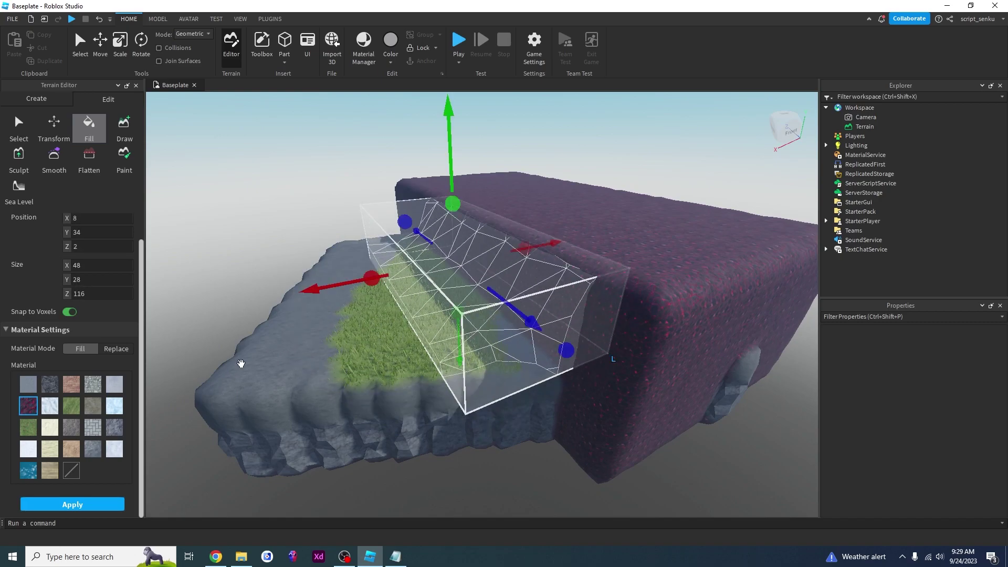
left_click(83, 507)
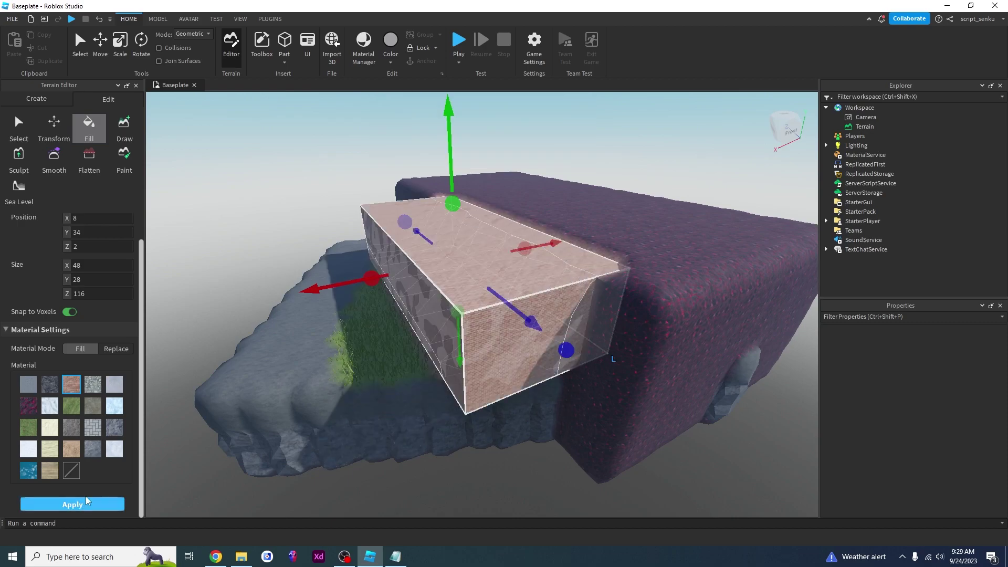
Draw thick Ice ridges across the tops of the brick and cracked lava blocks using a size 6 sphere brush.
left_click(124, 132)
right_click_drag(335, 269, 356, 287)
key("d")
right_click_drag(495, 281, 489, 282)
scroll(76, 441, "down", 2)
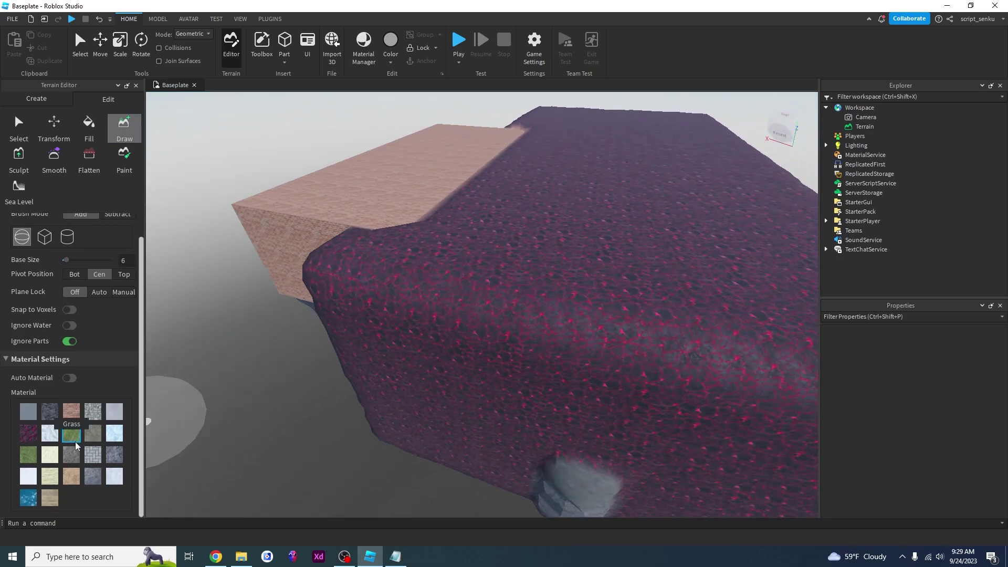
scroll(77, 346, "up", 1)
scroll(448, 276, "down", 3)
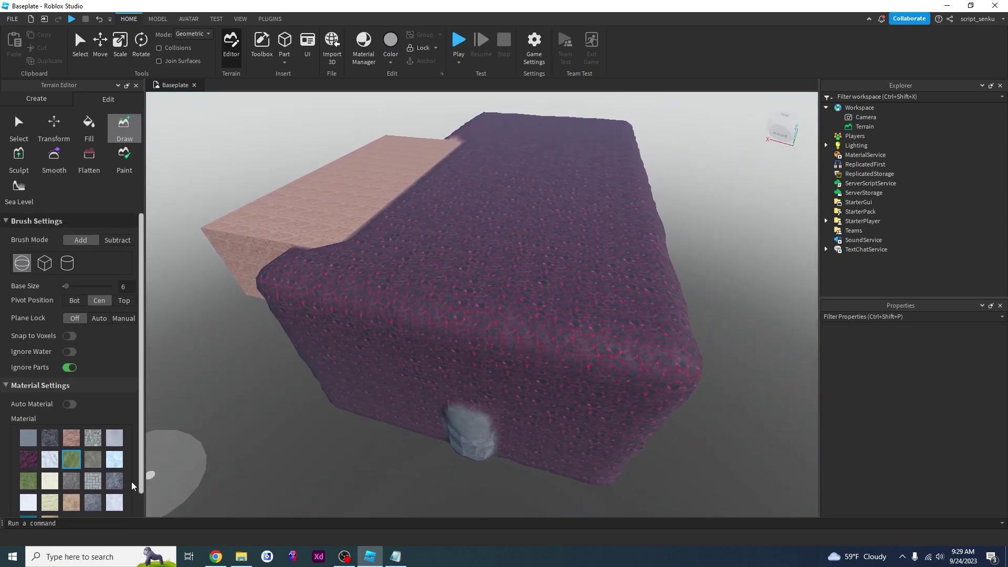
scroll(66, 465, "down", 1)
left_click(113, 435)
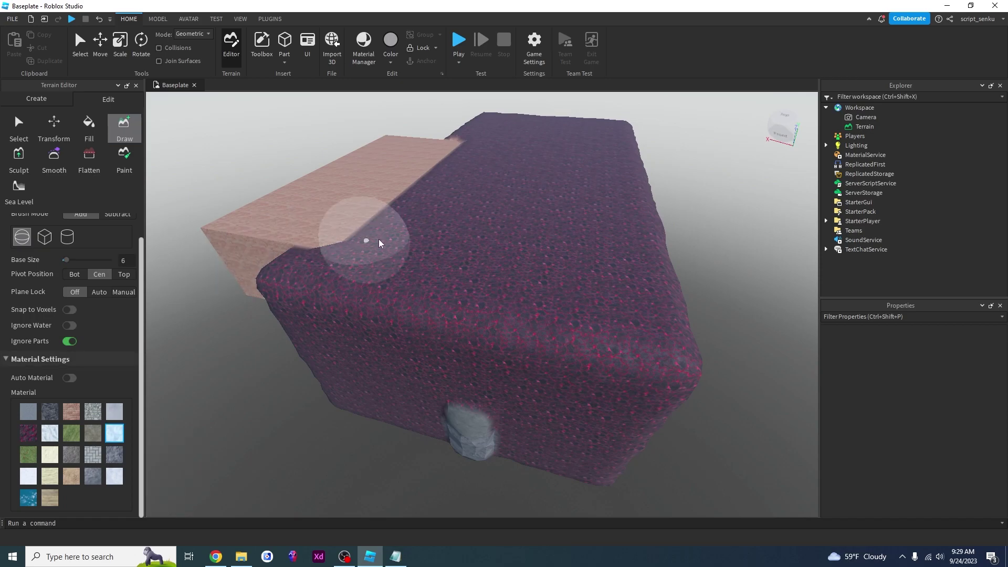
right_click_drag(357, 241, 448, 231)
mouse_move(448, 231)
left_mouse_down()
mouse_move(421, 337)
mouse_move(469, 200)
left_mouse_up()
right_click_drag(470, 200, 499, 239)
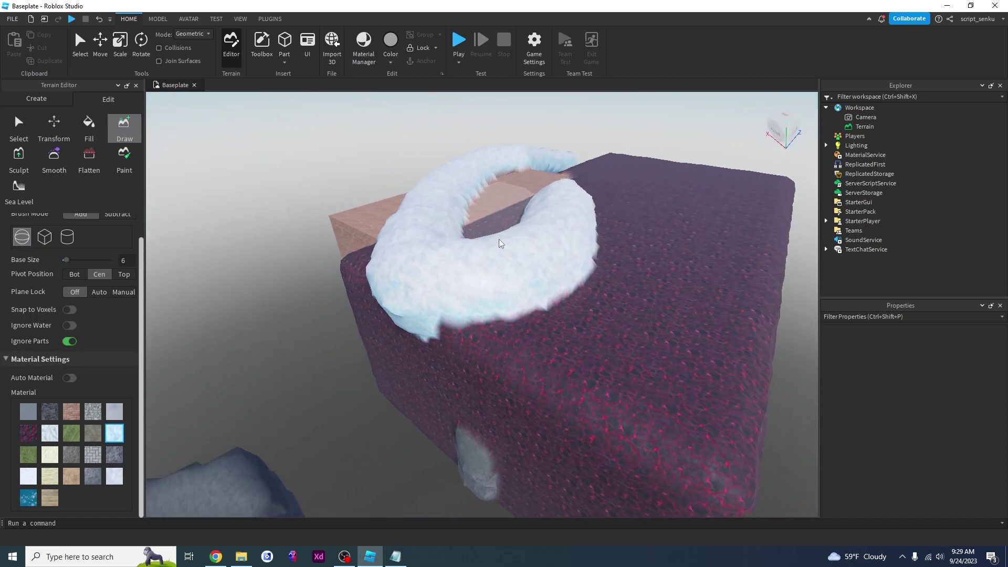
scroll(495, 241, "down", 3)
left_click_drag(502, 309, 648, 202)
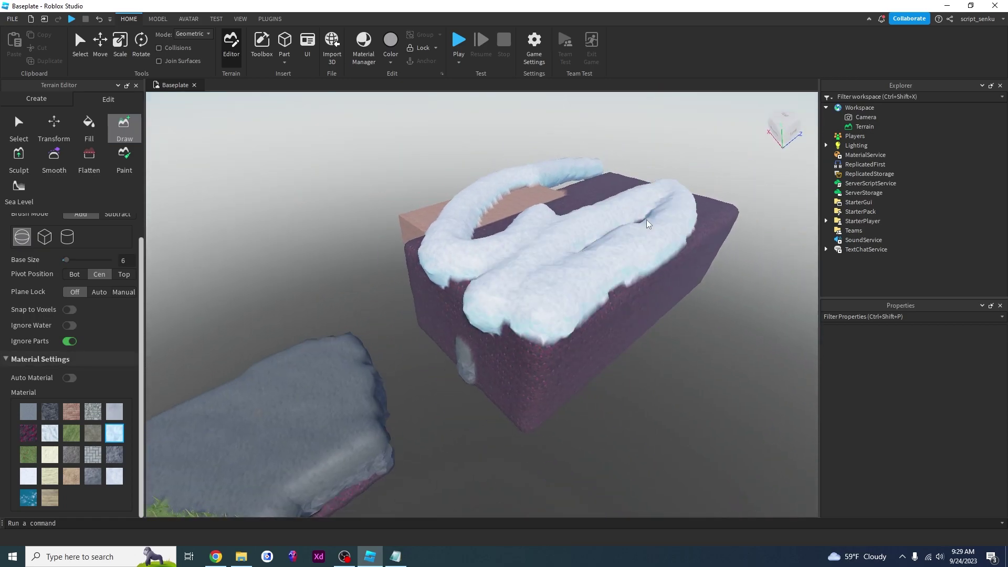
Draw Ice over the grey rock and grass ledge beside the brick wall with the same sphere brush.
key("w")
right_click_drag(535, 260, 536, 258)
key("a")
scroll(473, 354, "up", 3)
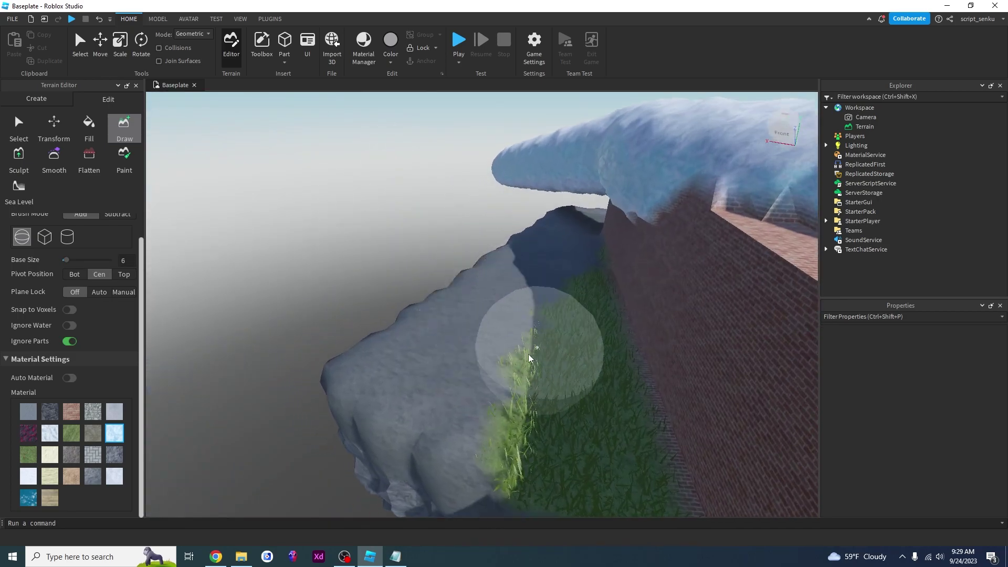
mouse_move(553, 238)
left_mouse_down()
mouse_move(494, 315)
mouse_move(404, 386)
mouse_move(554, 430)
mouse_move(584, 316)
mouse_move(583, 242)
left_mouse_up()
key("s")
right_click_drag(583, 242, 583, 241)
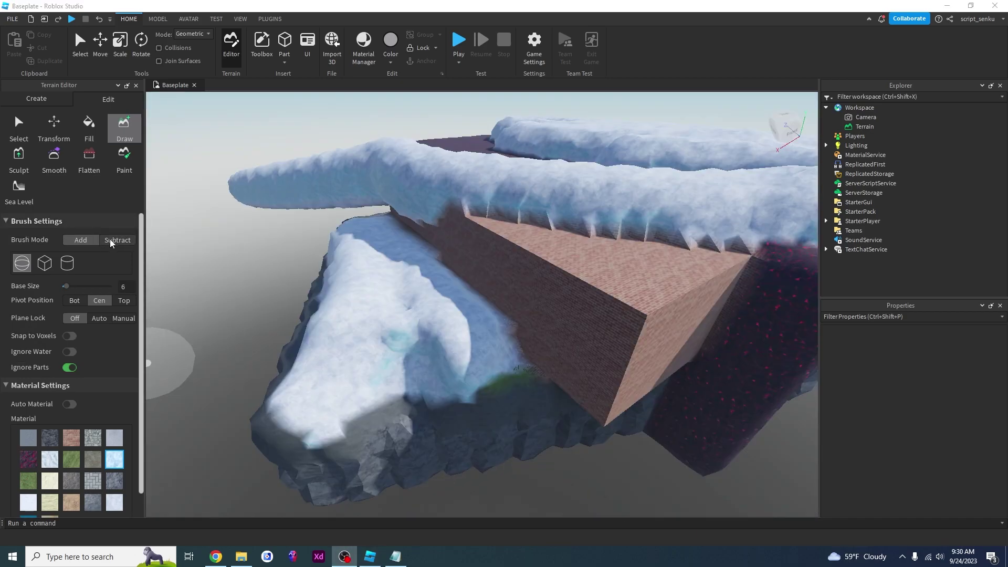
Carve a large hollow into the brick block with the size 6 sphere brush in Subtract mode.
left_click(112, 240)
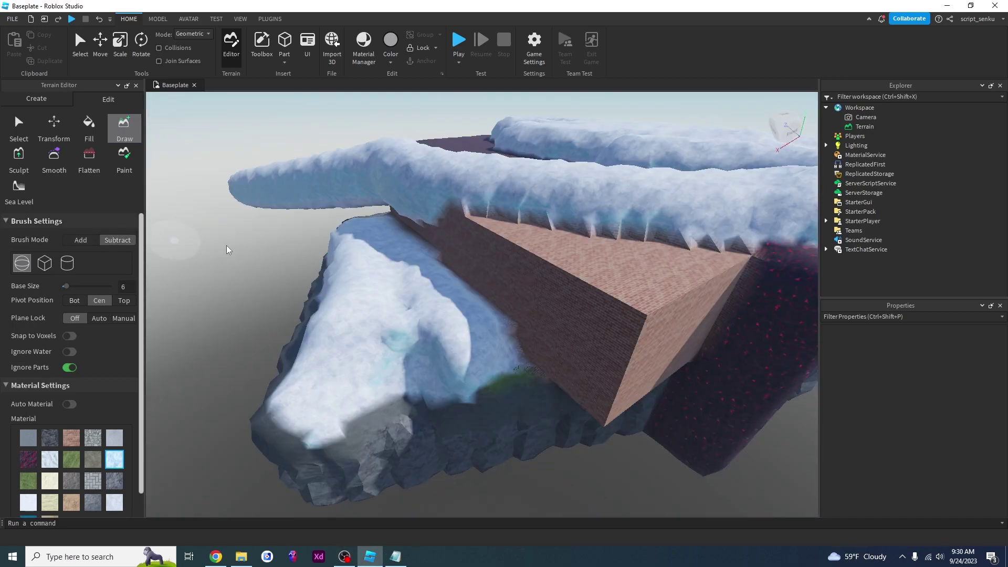
scroll(380, 341, "up", 3)
mouse_move(505, 355)
left_mouse_down()
mouse_move(509, 344)
mouse_move(446, 337)
mouse_move(523, 333)
mouse_move(496, 362)
left_mouse_up()
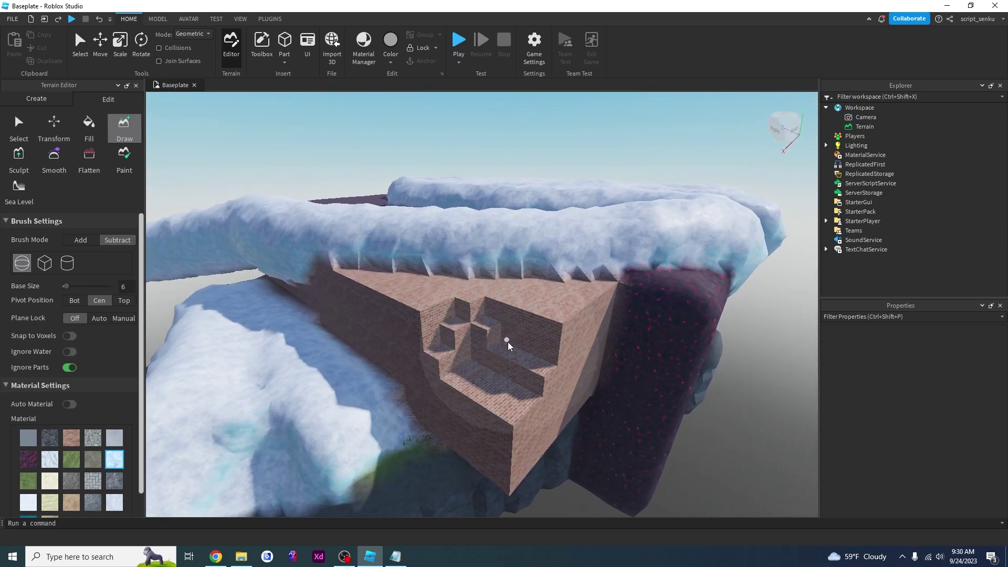
right_click_drag(483, 377, 484, 376)
scroll(483, 376, "up", 1)
mouse_move(483, 377)
left_mouse_down()
mouse_move(421, 336)
mouse_move(338, 304)
left_mouse_up()
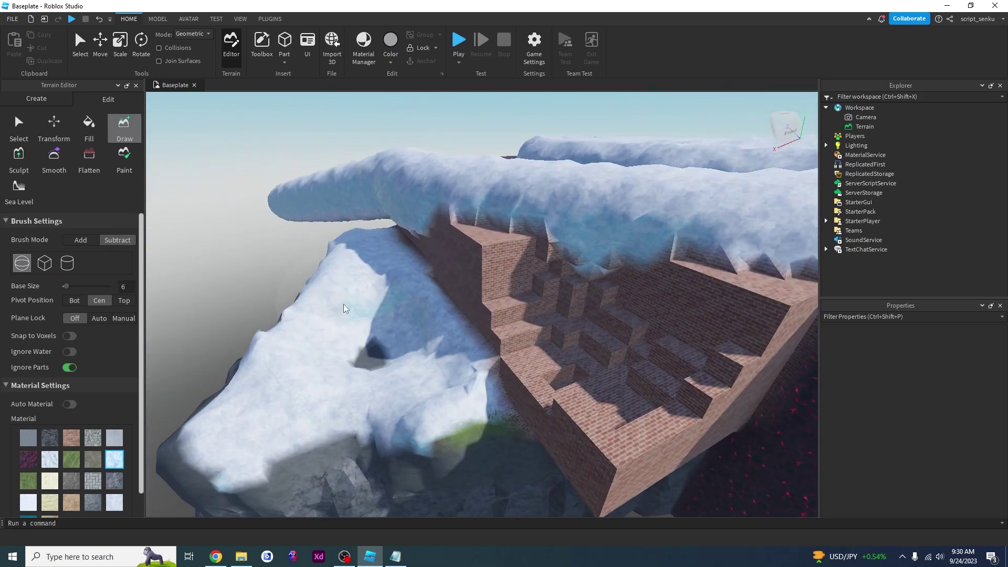
Carve away the underside of the ice ridge and the upper corner of the cracked lava block.
right_click_drag(370, 327, 521, 313)
left_click_drag(538, 279, 563, 288)
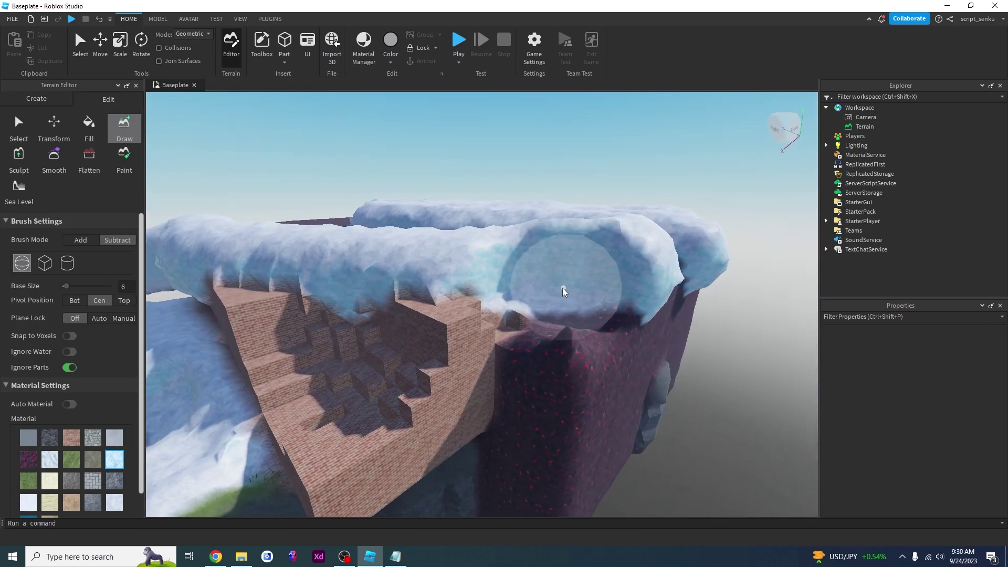
right_click_drag(563, 288, 529, 320)
mouse_move(529, 319)
left_mouse_down()
mouse_move(539, 342)
mouse_move(547, 330)
left_mouse_up()
scroll(546, 329, "up", 3)
right_click_drag(547, 330, 512, 417)
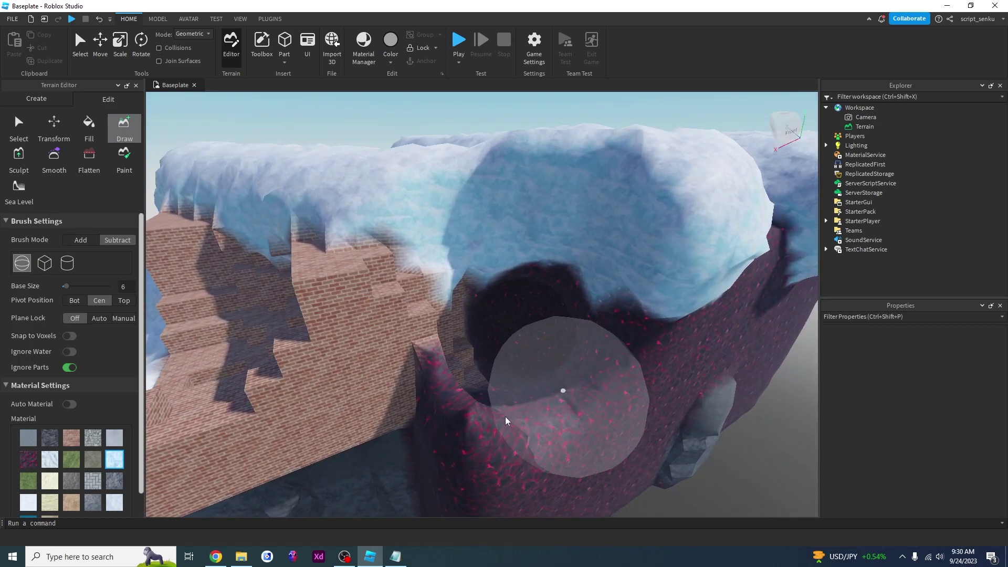
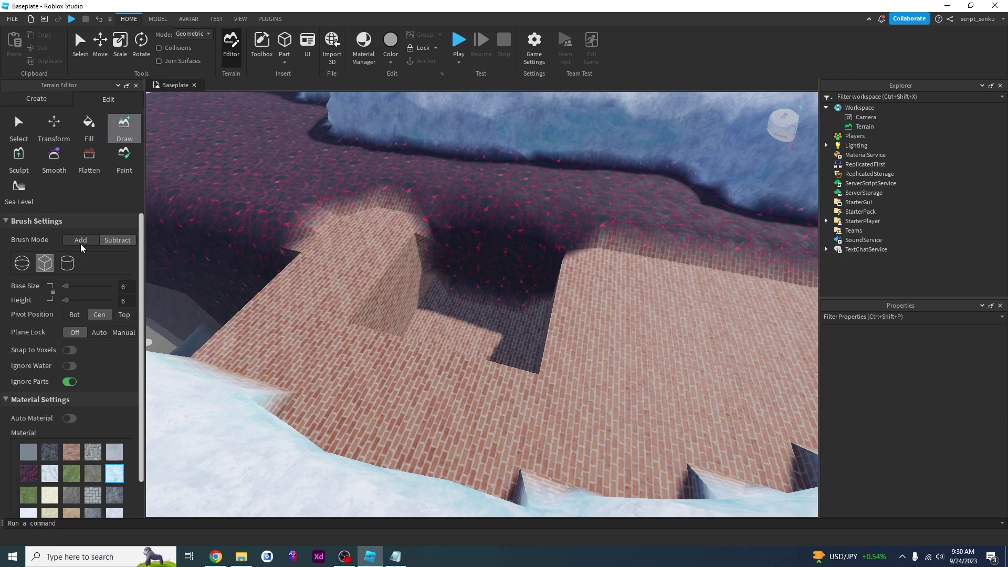
Add a size 6 Ice cube in the notch in the brick and another one on the brick beside it.
right_click_drag(430, 348, 430, 346)
scroll(414, 289, "down", 2)
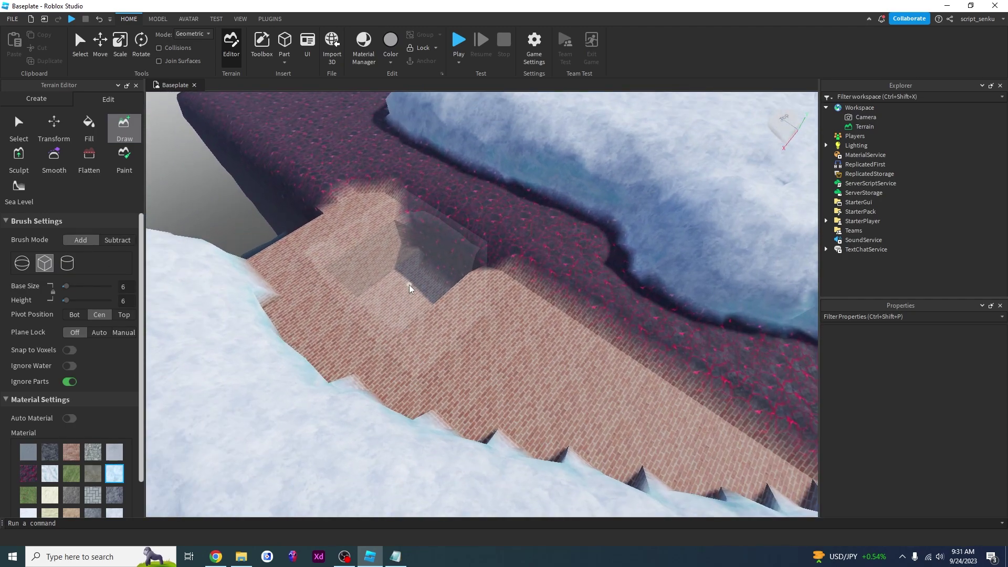
left_click(410, 284)
scroll(462, 370, "up", 3)
right_click_drag(462, 370, 462, 370)
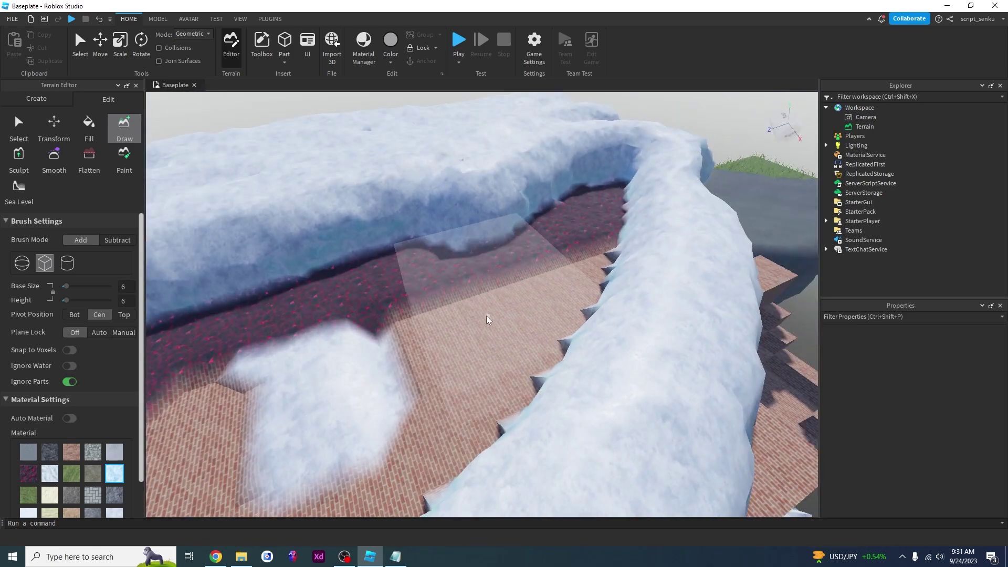
left_click(488, 316)
Add Ice cubes on the two corners at the far end of the cracked lava block.
right_click_drag(365, 385, 364, 386)
left_click(418, 316)
right_click_drag(574, 439, 574, 440)
right_click_drag(536, 369, 538, 367)
key("s")
key("d")
right_click_drag(223, 400, 224, 400)
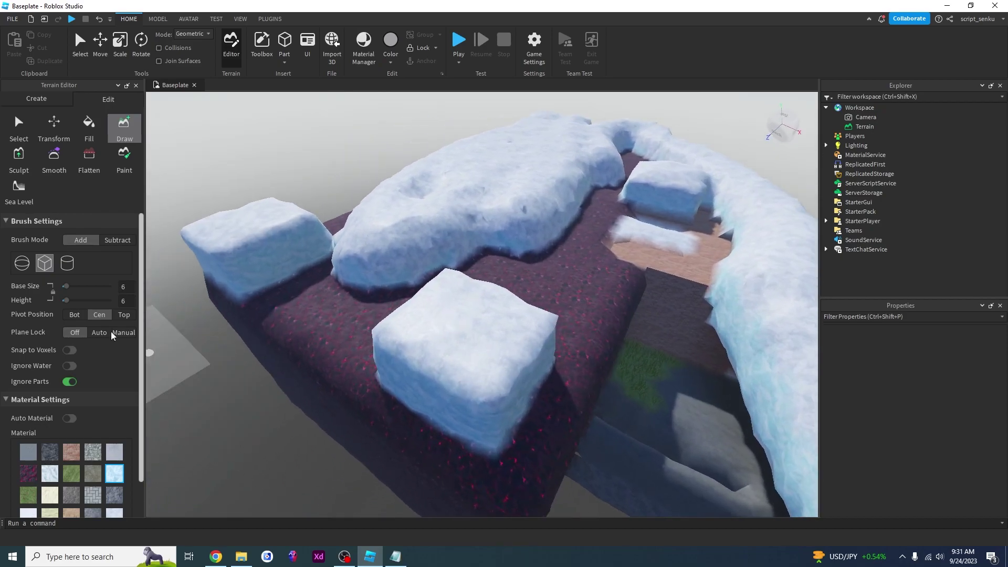
Place an Ice cylinder with base size 6 and height 6 on the cracked lava near the brick.
right_click_drag(354, 329, 354, 329)
key("a")
left_click(65, 269)
right_click_drag(515, 289, 514, 290)
key("w")
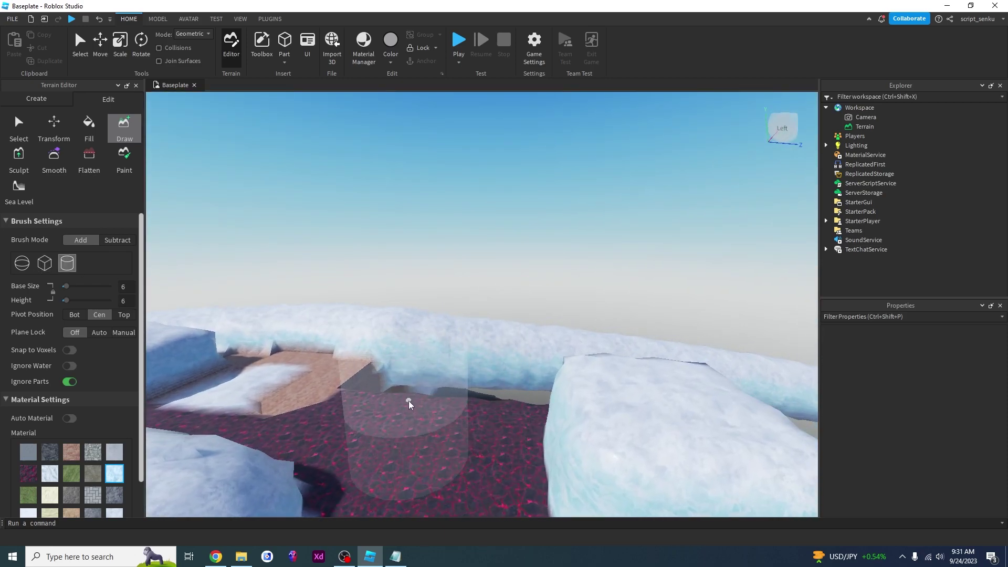
left_click(409, 402)
Stack Ice cylinders into a tall pillar on the cracked lava near one of the corner cubes.
right_click_drag(525, 389, 548, 400)
left_click(305, 336)
left_click(396, 320)
key("w")
right_click_drag(354, 375, 353, 378)
key("w")
key("s")
left_click(459, 267)
right_click_drag(458, 267, 459, 266)
key("w")
left_click(547, 323)
right_click_drag(547, 322, 544, 323)
key("s")
key("s")
key("a")
left_click(545, 292)
key("w")
key("d")
right_click_drag(589, 352, 588, 353)
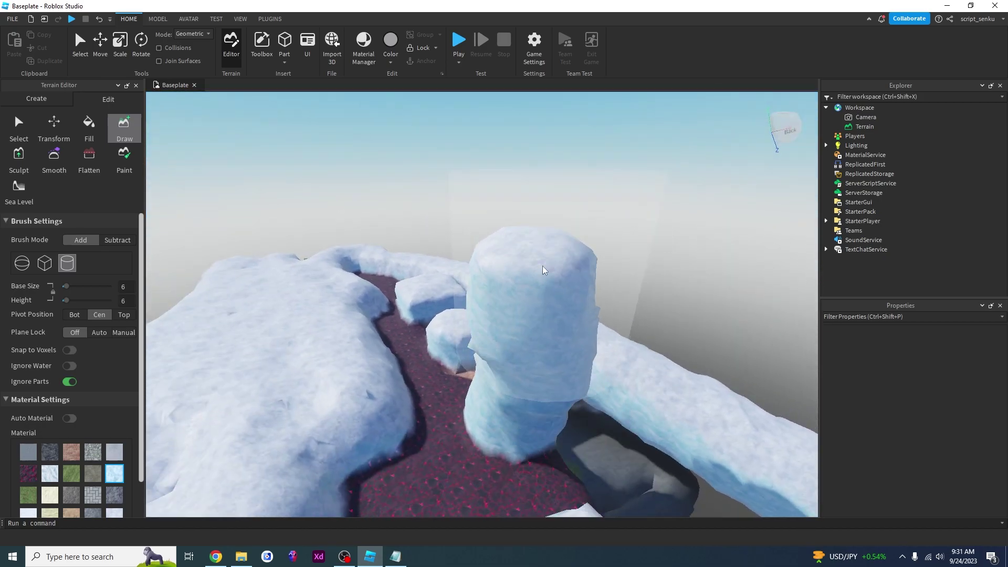
Extend an Ice beam sideways from the top of the pillar toward the opposite corner cube.
left_click(534, 235)
key("s")
right_click_drag(500, 377, 500, 377)
key("a")
key("w")
mouse_move(548, 273)
right_mouse_down()
mouse_move(488, 258)
mouse_move(617, 317)
mouse_move(510, 298)
right_mouse_up()
key("s")
left_click(540, 297)
left_click(505, 300)
key("a")
key("a")
key("s")
left_click(493, 307)
left_click(489, 322)
Draw a second Ice pillar down from the beam to the opposite corner cube to complete the gate.
left_click_drag(489, 322, 483, 420)
key("d")
right_click_drag(483, 418, 456, 390)
key("w")
key("w")
left_click(479, 318)
key("s")
left_click_drag(474, 340, 456, 480)
key("s")
key("s")
key("s")
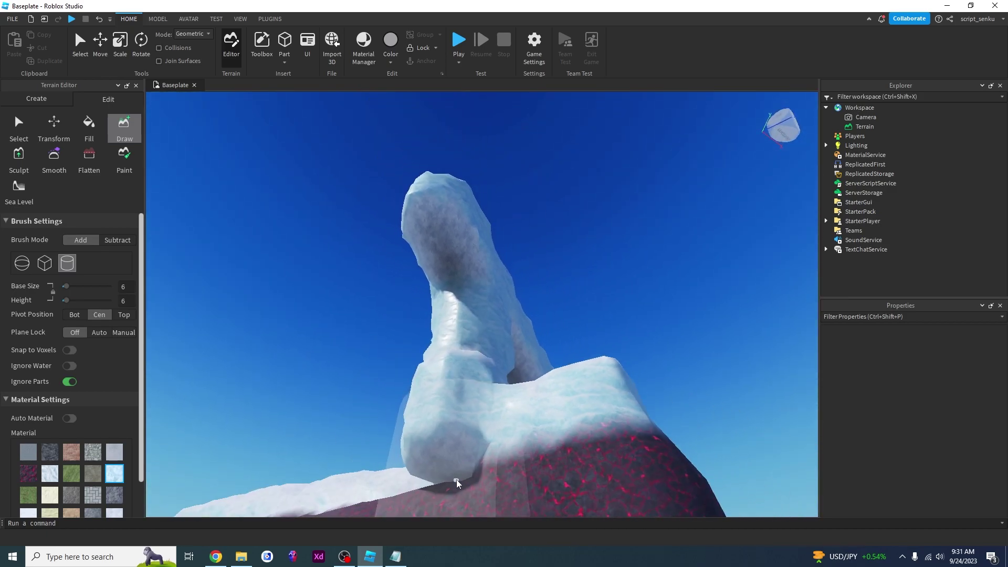
key("w")
right_click_drag(528, 408, 527, 407)
key("s")
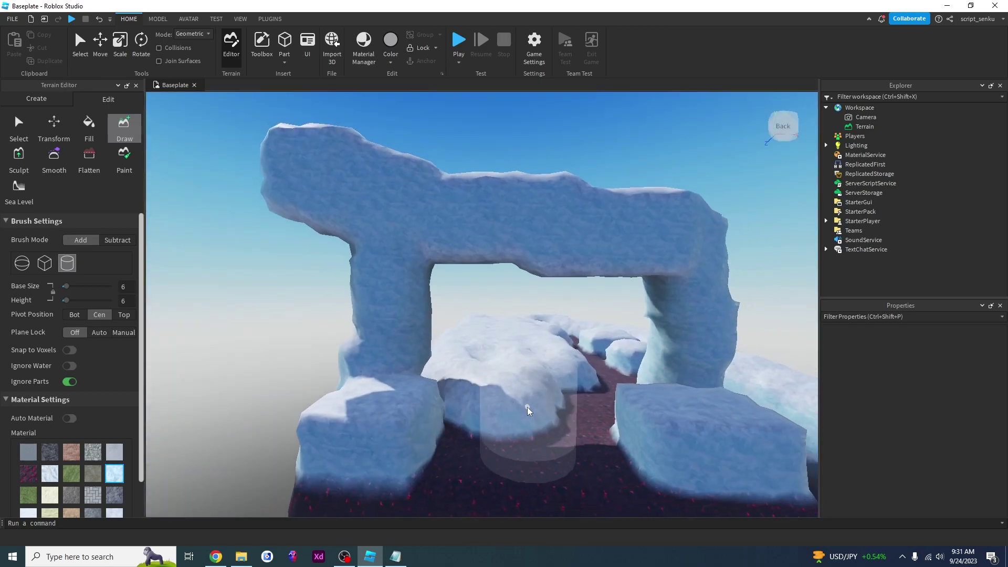
Extend the gate's beam outward and upward beyond the first pillar with more Ice cylinders.
key("s")
right_click_drag(492, 380, 493, 379)
key("d")
right_click_drag(586, 330, 586, 330)
key("w")
key("s")
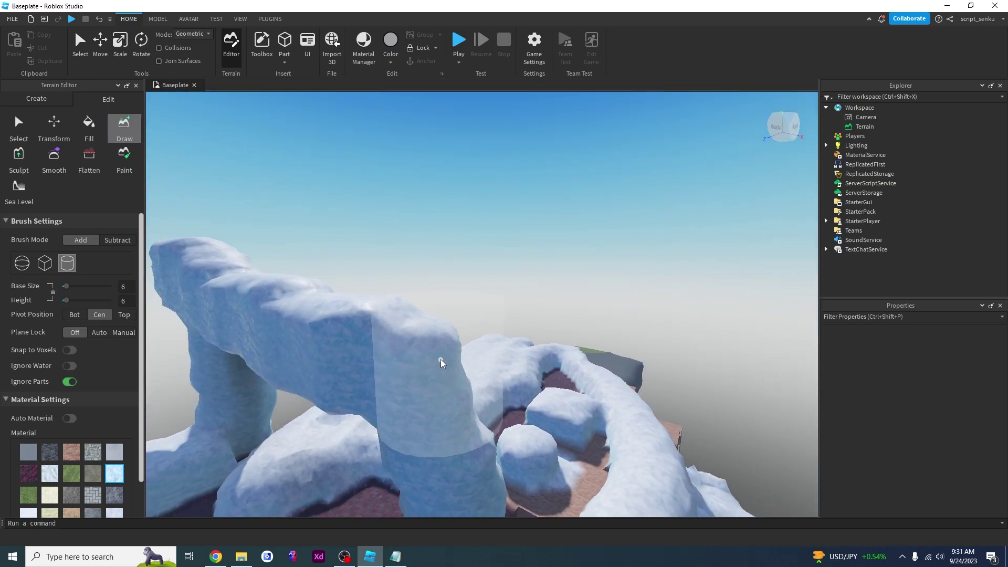
scroll(485, 332, "up", 3)
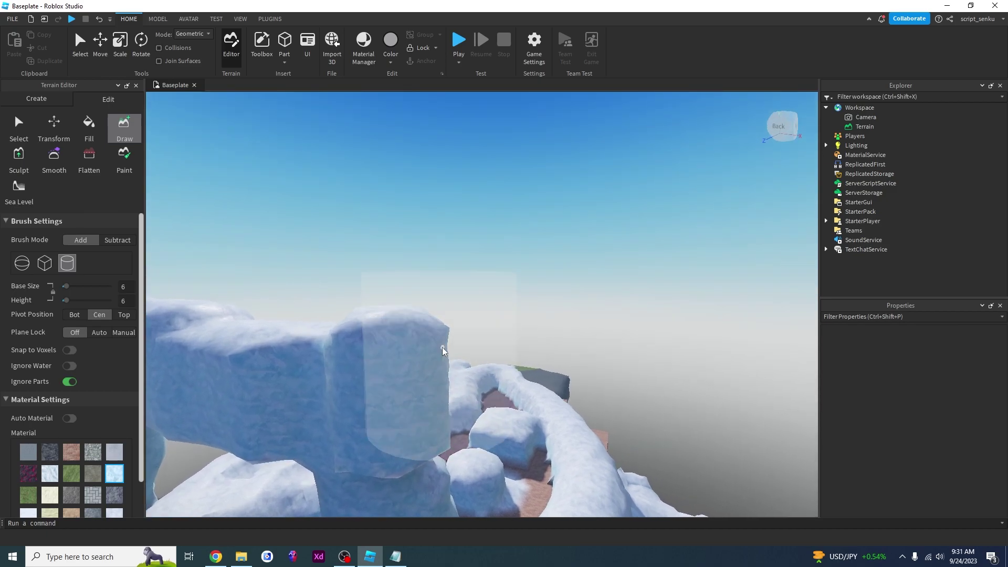
left_click(443, 348)
right_click_drag(444, 346, 443, 345)
key("d")
left_click(461, 314)
left_click(497, 293)
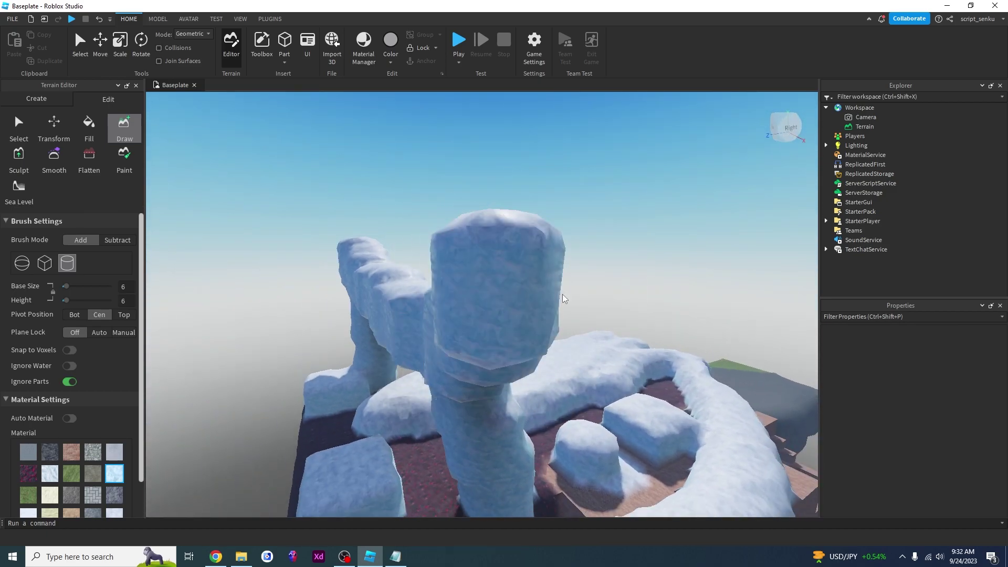
left_click(564, 294)
key("a")
right_click_drag(517, 281, 518, 281)
scroll(517, 280, "down", 6)
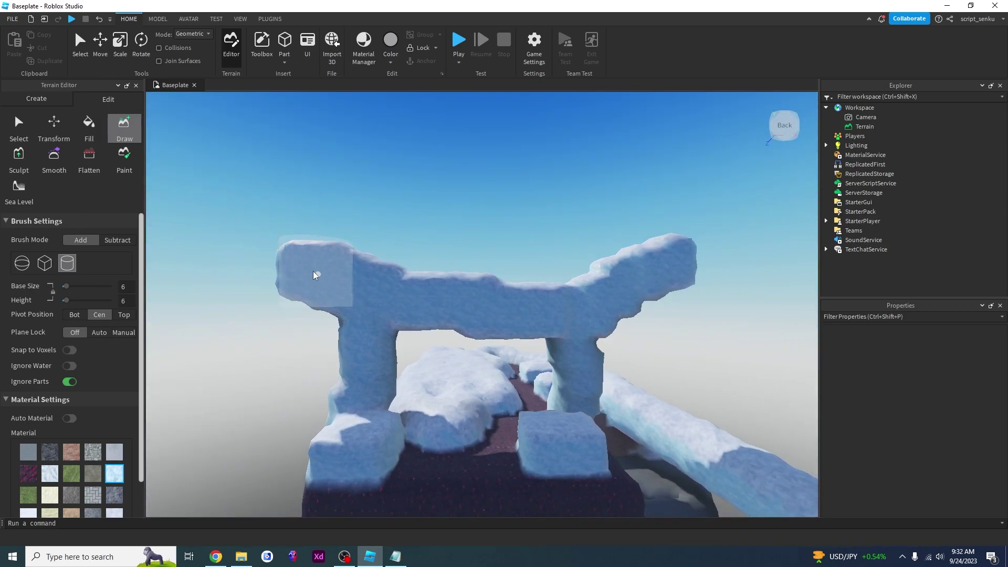
Add a large Ice ball on the beam's other outer end with a sphere brush of base size 10.
right_click_drag(322, 397, 322, 397)
key("w")
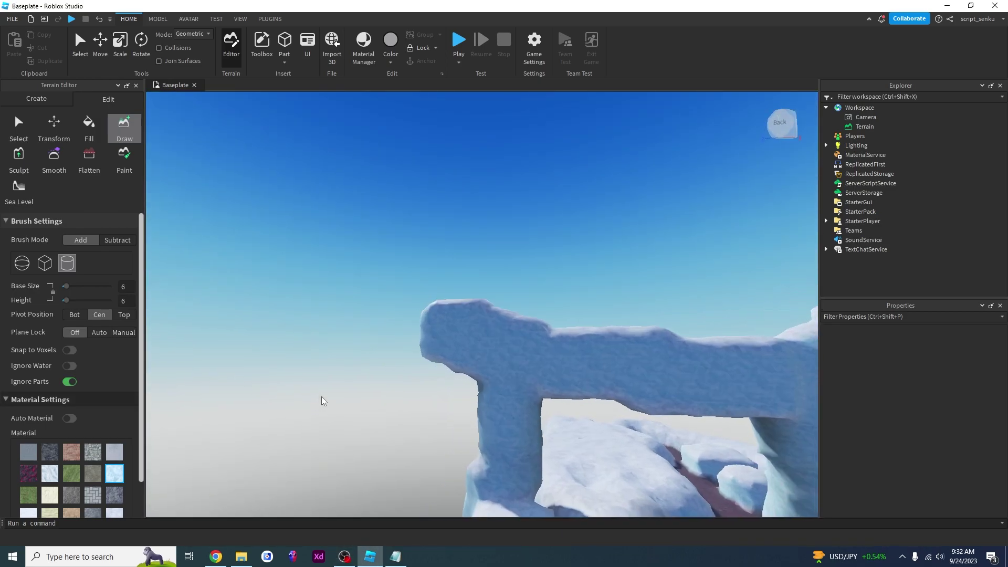
left_click(22, 263)
key("w")
right_click_drag(335, 304, 335, 303)
scroll(335, 303, "down", 10)
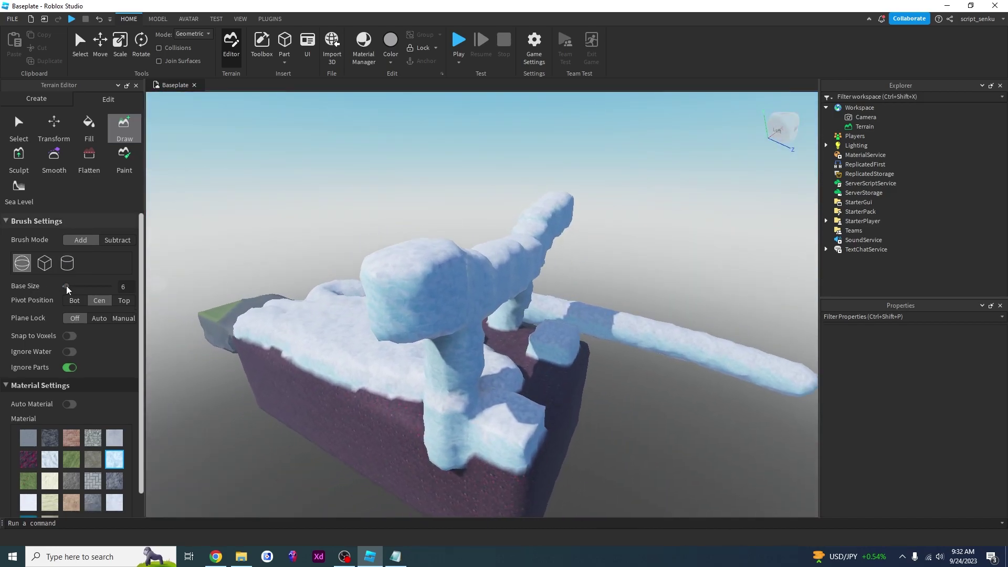
left_click_drag(67, 286, 70, 287)
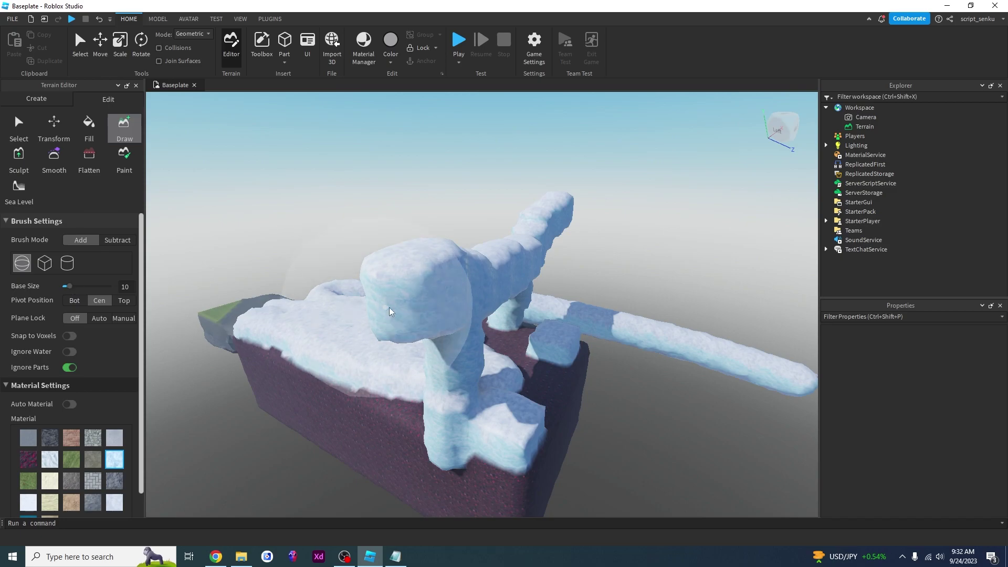
left_click(401, 277)
key("d")
right_click_drag(559, 266, 323, 337)
key("s")
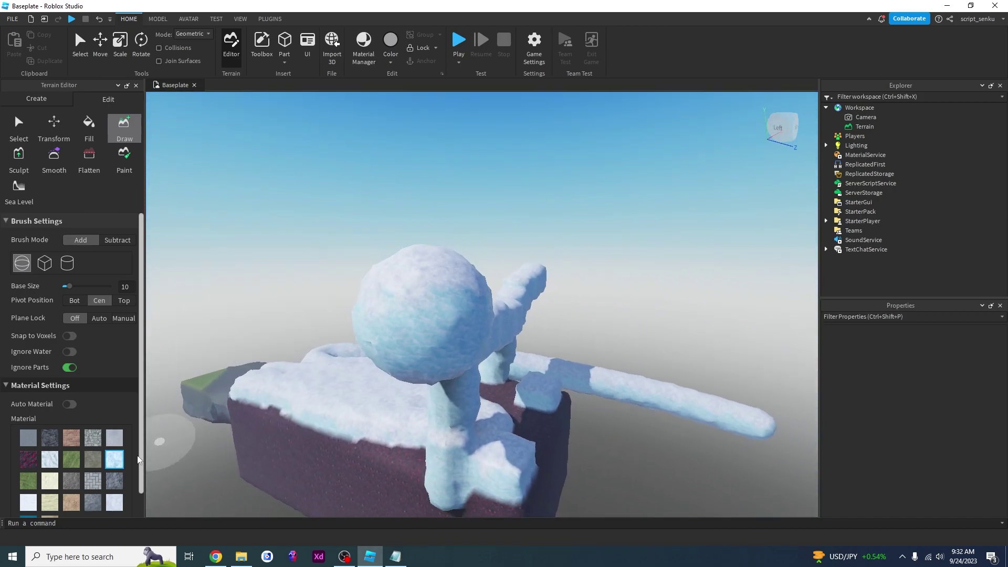
Add two Basalt eyes to the front of the ice ball with a small sphere brush of base size 1.
left_click(50, 437)
left_click_drag(69, 286, 63, 287)
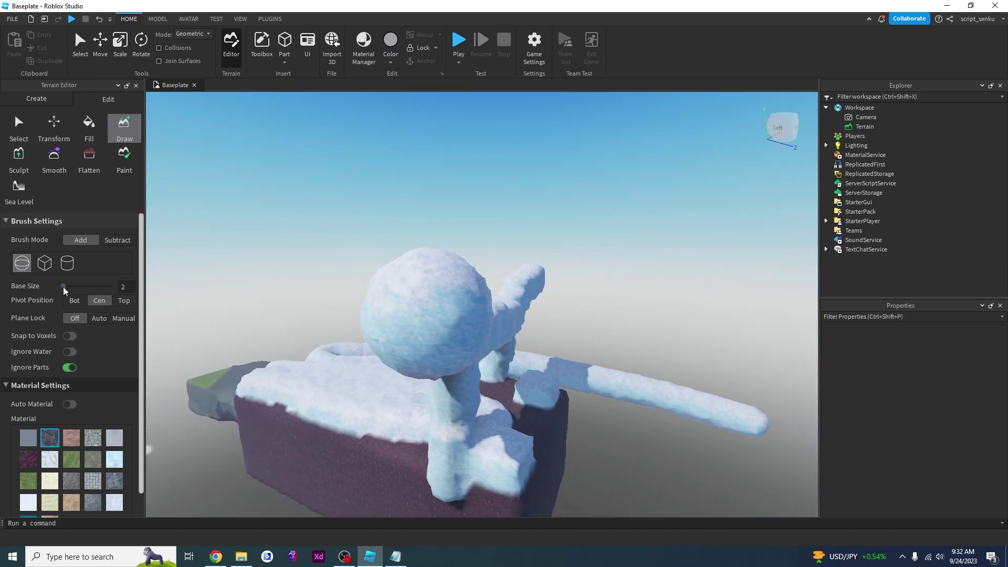
right_click_drag(419, 316, 437, 307)
key("w")
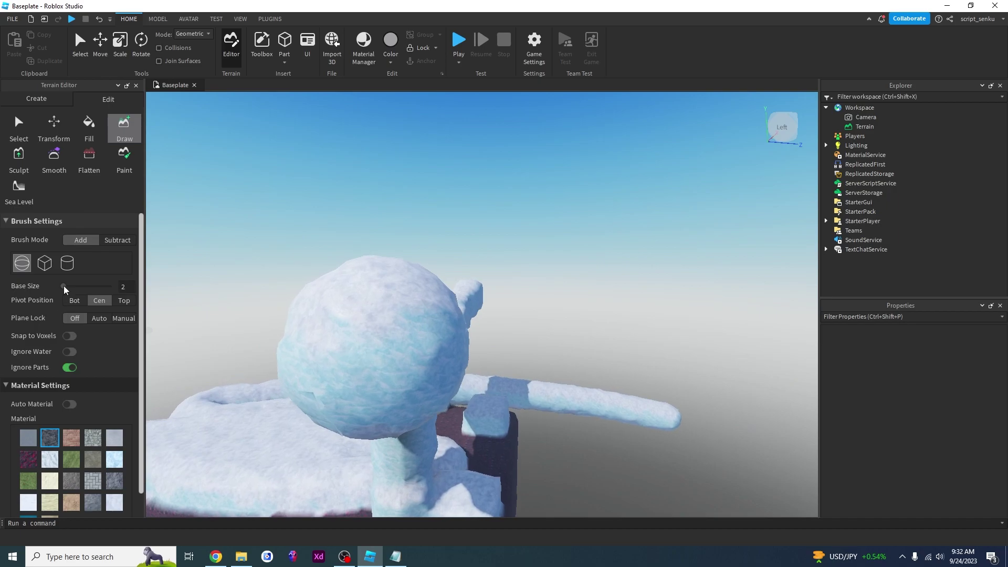
left_click(397, 341)
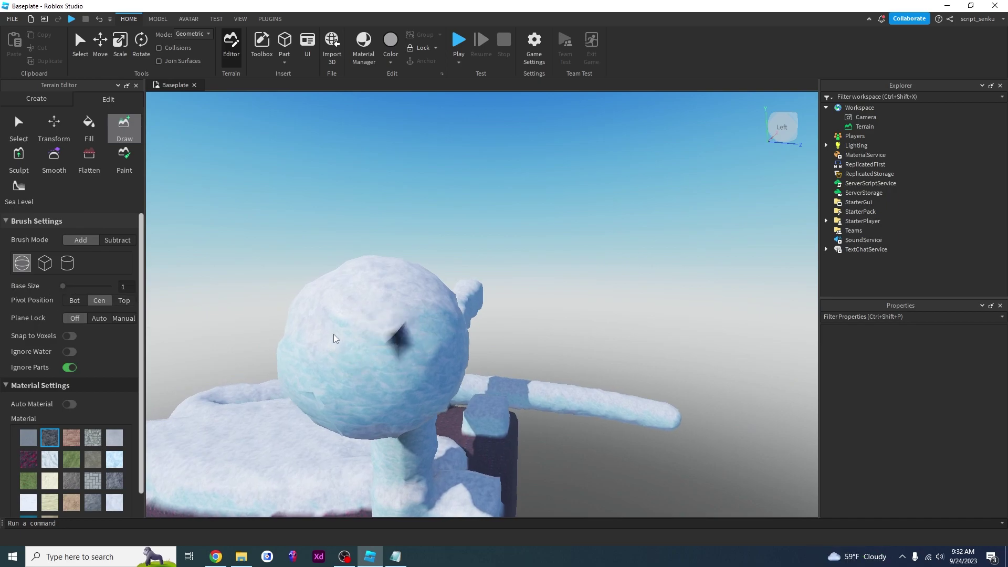
left_click(322, 332)
key("a")
left_click(405, 333)
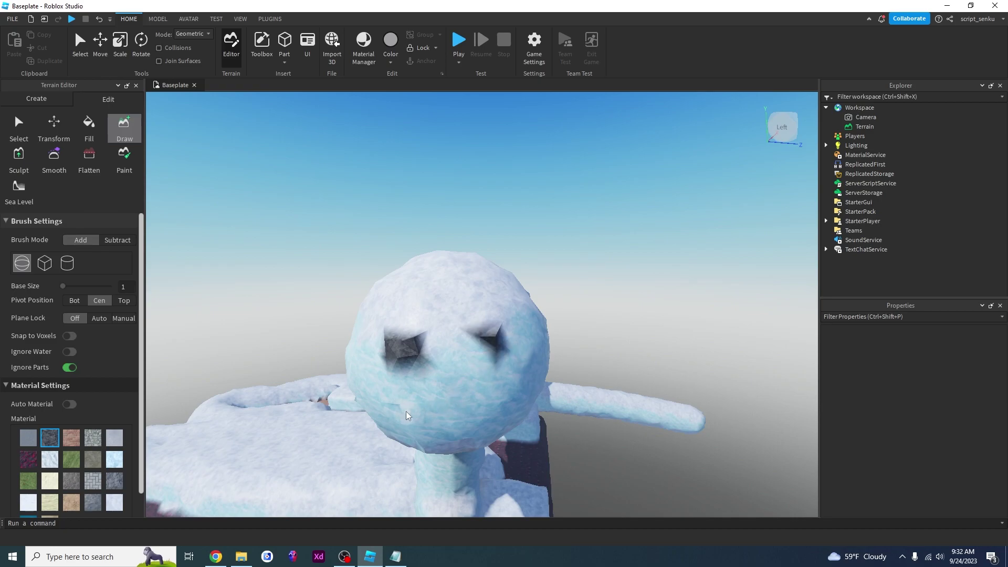
Draw a horizontal Basalt stroke below the eyes on the ice ball as a mouth.
left_click_drag(411, 417, 495, 408)
right_click_drag(530, 406, 530, 407)
key("s")
right_click_drag(365, 424, 365, 424)
key("w")
key("s")
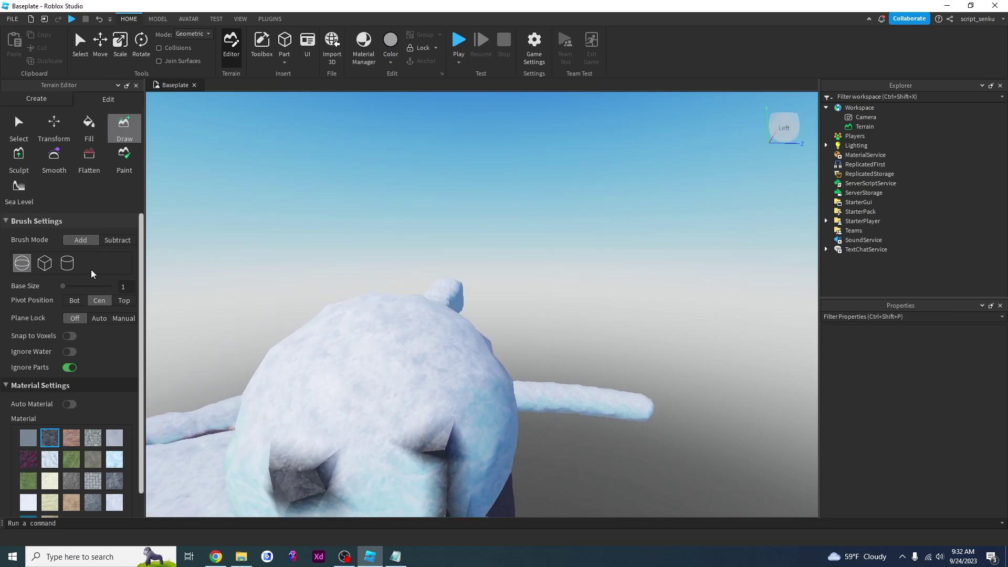
Draw a Basalt ear on top of the ice ball with a cube brush of base size and height 3.
left_click(45, 263)
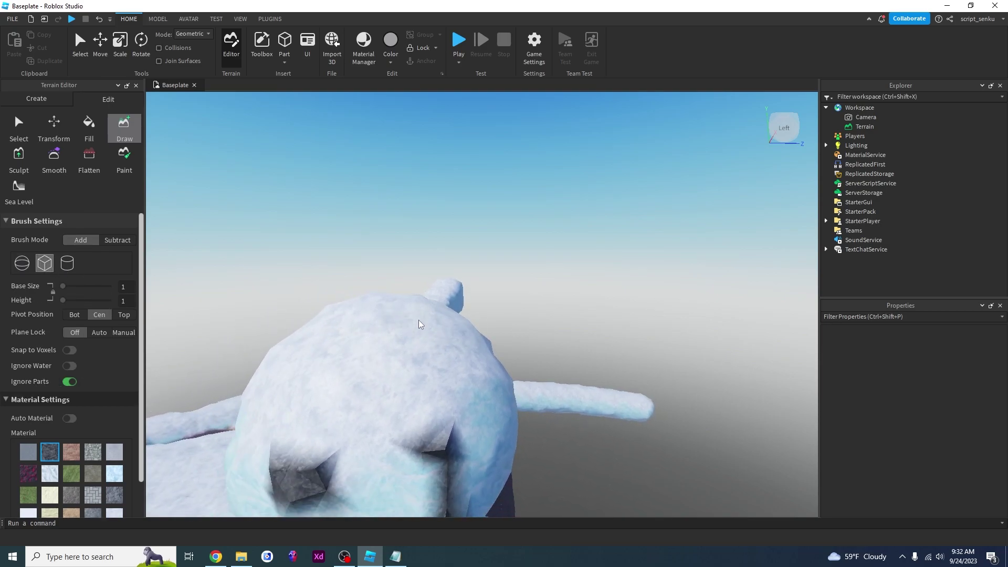
right_click_drag(418, 320, 419, 320)
key("s")
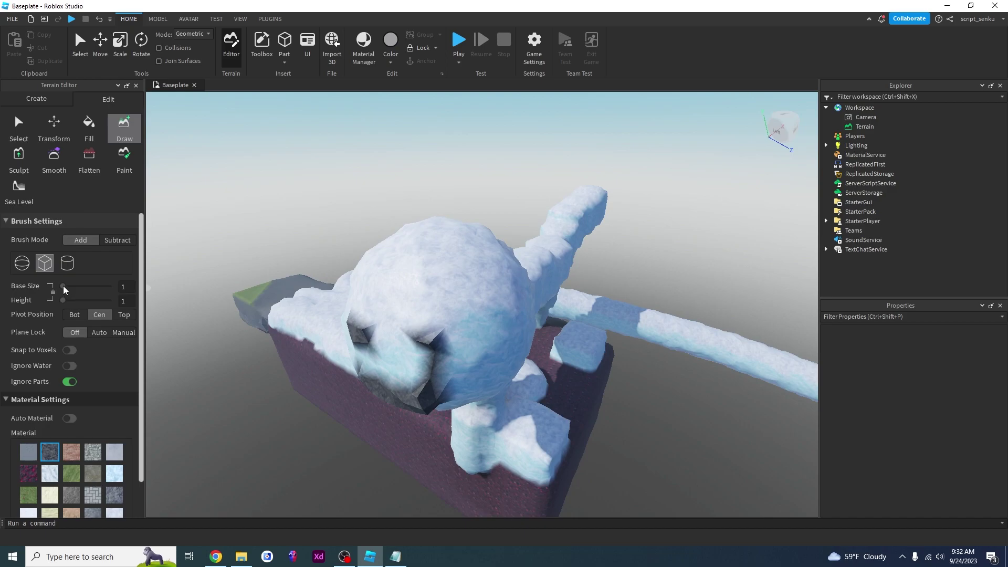
left_click_drag(64, 287, 67, 287)
right_click_drag(450, 274, 450, 273)
key("w")
key("s")
key("a")
left_click_drag(64, 286, 64, 287)
key("s")
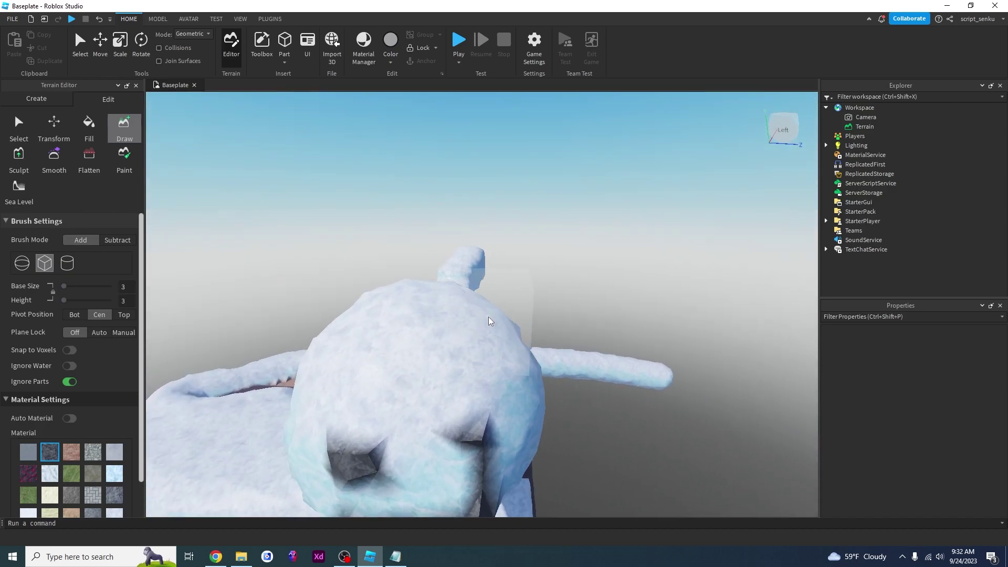
right_click_drag(487, 316, 487, 316)
mouse_move(419, 320)
left_mouse_down()
mouse_move(455, 275)
mouse_move(457, 295)
left_mouse_up()
right_click_drag(458, 295, 458, 294)
Draw a matching second Basalt ear on the other side of the ball's top.
left_click_drag(418, 377, 374, 337)
right_click_drag(478, 366, 478, 366)
key("s")
key("d")
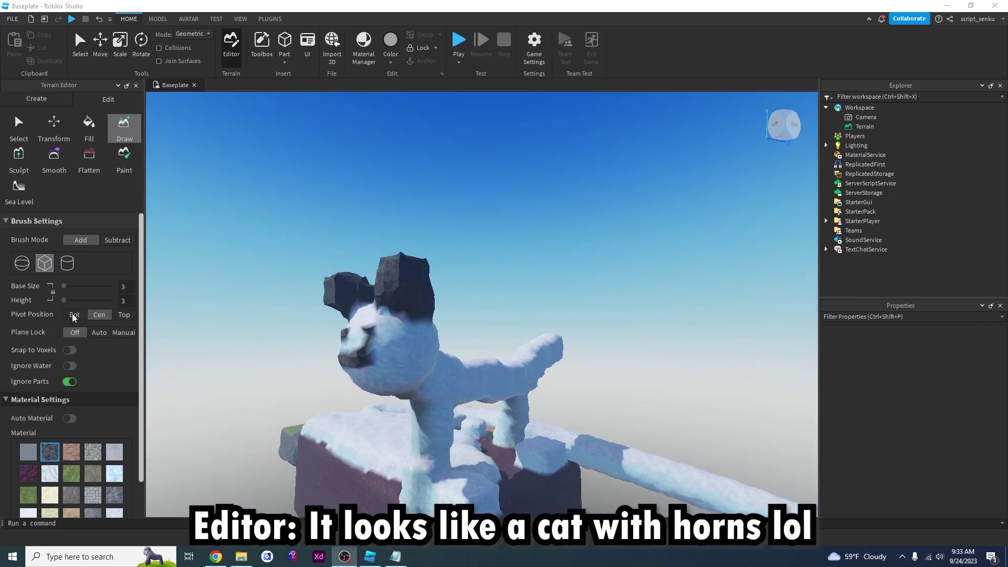
Try the Sculpt tool on the side of the head with a sphere brush of base size 6.
left_click(19, 158)
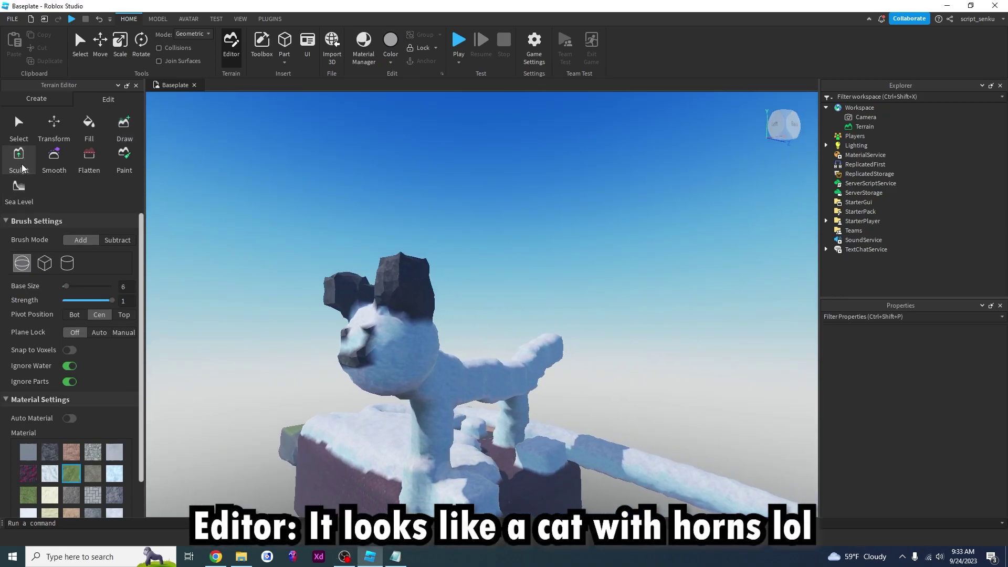
right_click_drag(200, 345, 214, 350)
key("w")
key("a")
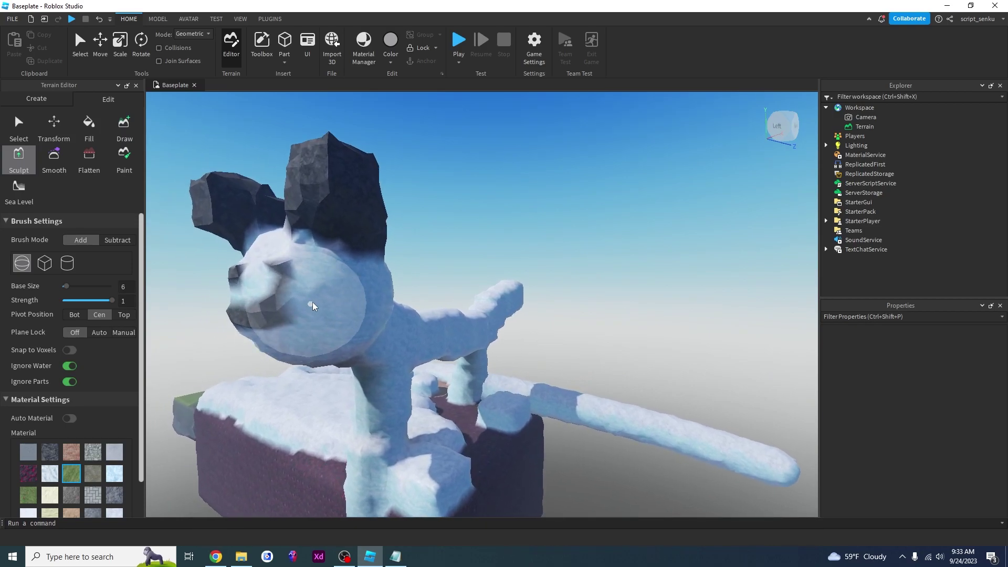
left_click(332, 286)
left_click_drag(332, 287, 340, 283)
key("a")
key("a")
right_click_drag(455, 329, 519, 329)
key("ctrl+z")
Sculpt Asphalt mounds up from the snow beside the lava trench with a sphere brush of base size 6.
key("w")
key("w")
key("a")
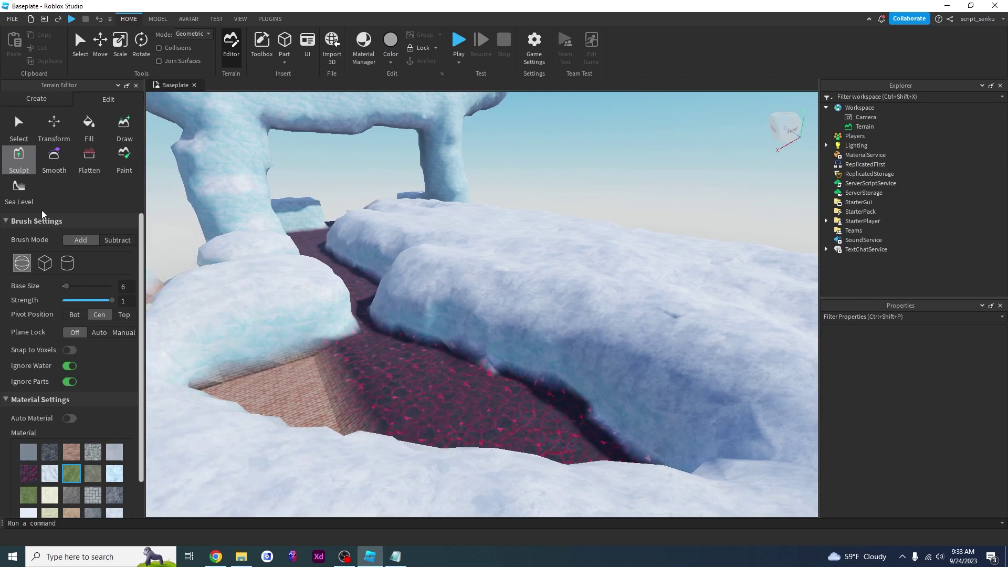
left_click(29, 454)
key("s")
right_click_drag(354, 302, 353, 301)
mouse_move(358, 277)
left_mouse_down()
mouse_move(366, 259)
mouse_move(403, 305)
left_mouse_up()
left_click_drag(484, 233, 508, 153)
Extend the sculpted Asphalt upward and across the snow to form a thick arch.
key("w")
mouse_move(436, 282)
right_mouse_down()
mouse_move(451, 331)
mouse_move(436, 329)
right_mouse_up()
key("w")
mouse_move(422, 289)
left_mouse_down()
mouse_move(433, 227)
mouse_move(418, 197)
mouse_move(397, 223)
mouse_move(429, 245)
mouse_move(364, 259)
mouse_move(362, 280)
mouse_move(395, 313)
mouse_move(463, 440)
left_mouse_up()
key("s")
key("s")
key("d")
key("d")
right_click_drag(463, 439, 462, 445)
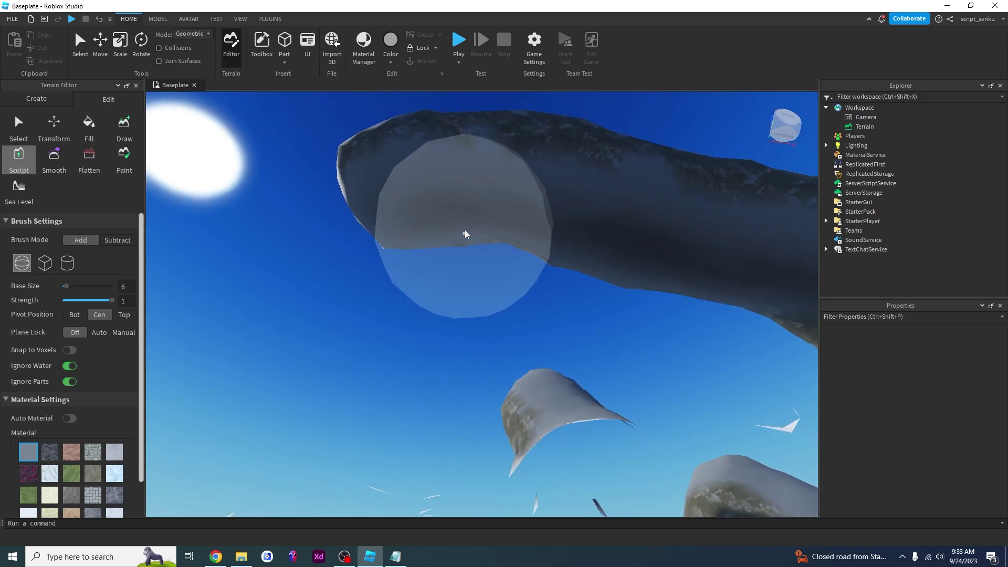
left_click_drag(468, 223, 479, 257)
Examine the sculpted Asphalt arch and the base of its pillar on the snow.
right_click_drag(456, 320, 489, 324)
scroll(490, 323, "down", 5)
scroll(490, 324, "up", 2)
right_click_drag(398, 346, 398, 345)
scroll(398, 345, "up", 4)
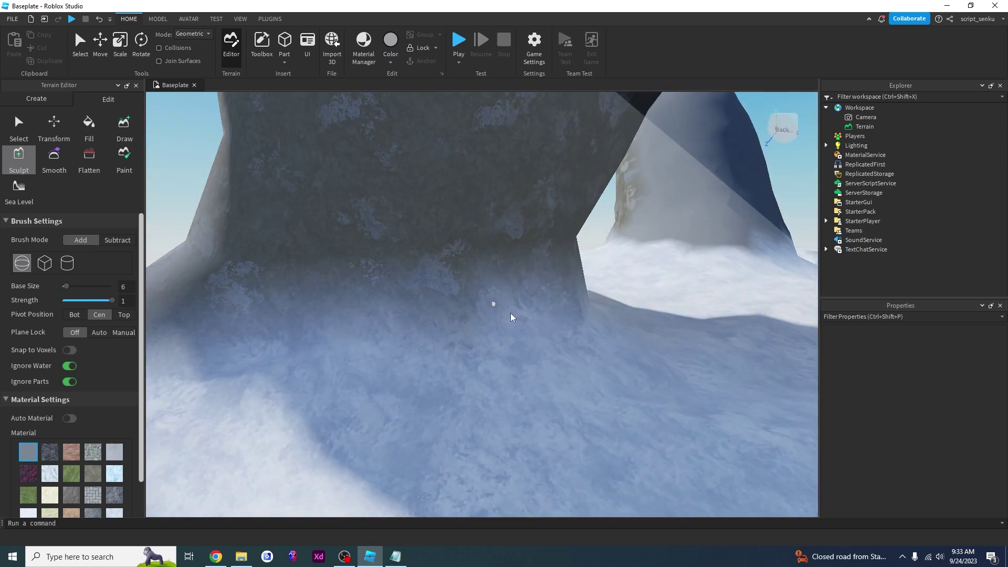
scroll(512, 318, "up", 1)
right_click_drag(512, 317, 512, 318)
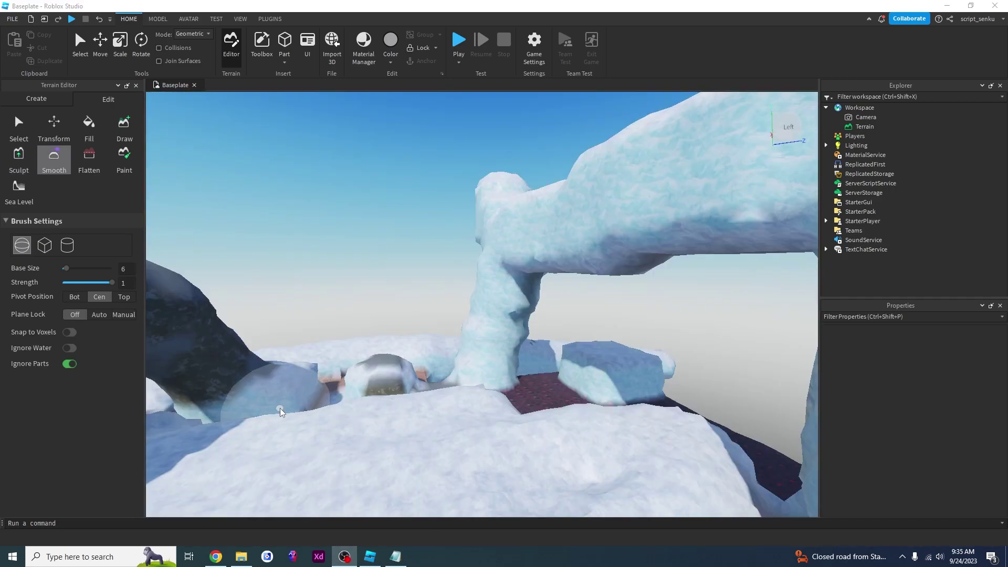
Smooth the underside of the ice head where it meets the neck with the size 6 sphere brush.
right_click_drag(402, 413, 408, 400)
scroll(437, 369, "up", 1)
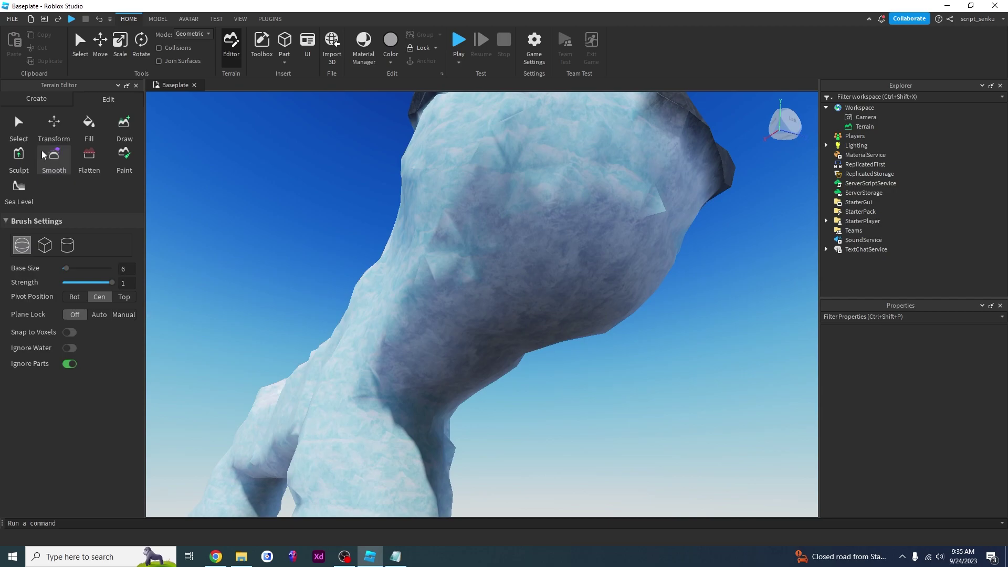
left_click(49, 166)
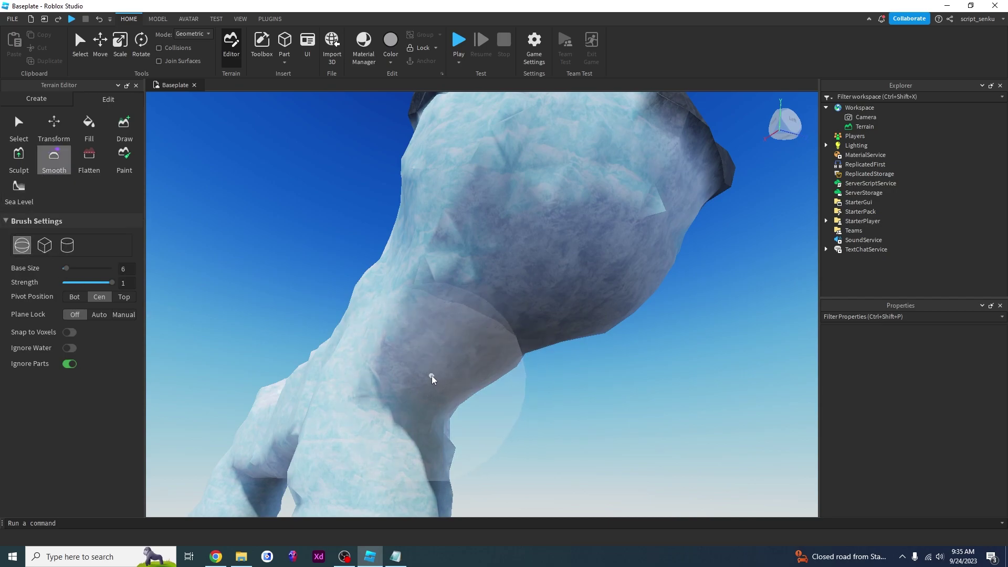
right_click_drag(476, 333, 440, 304)
scroll(417, 379, "up", 3)
scroll(440, 338, "down", 2)
mouse_move(440, 338)
left_mouse_down()
mouse_move(435, 348)
mouse_move(452, 350)
mouse_move(425, 345)
left_mouse_up()
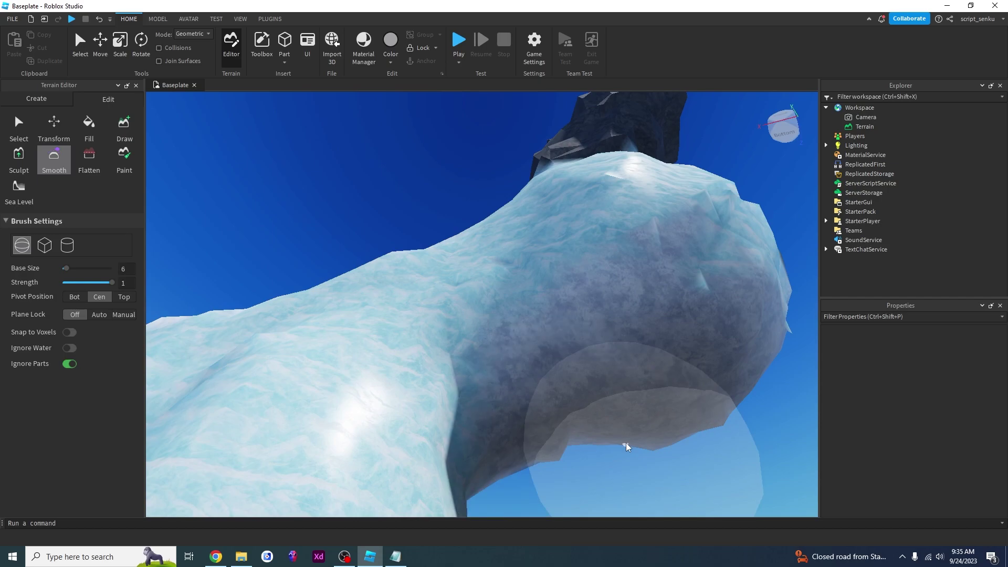
Smooth the blocky Basalt ear on top of the head.
scroll(626, 443, "down", 4)
right_click_drag(626, 443, 511, 339)
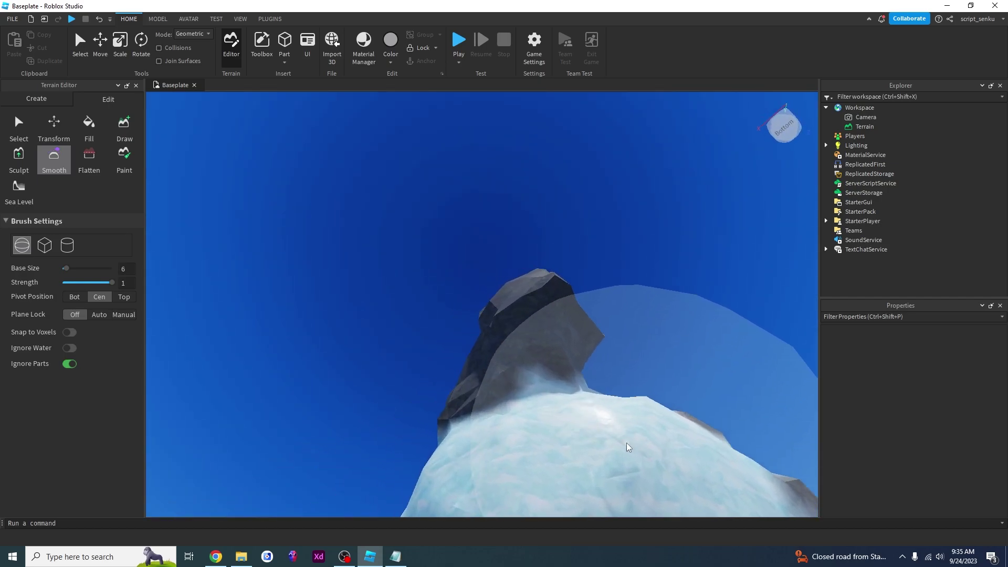
scroll(510, 341, "up", 4)
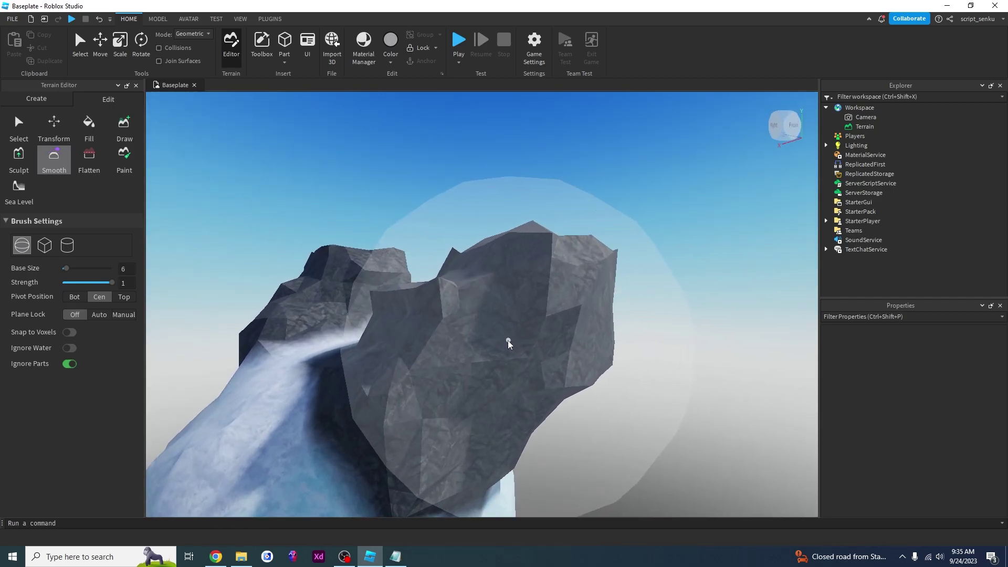
left_click_drag(530, 324, 480, 387)
scroll(479, 386, "down", 2)
left_click_drag(547, 287, 569, 302)
scroll(580, 354, "up", 1)
key("w")
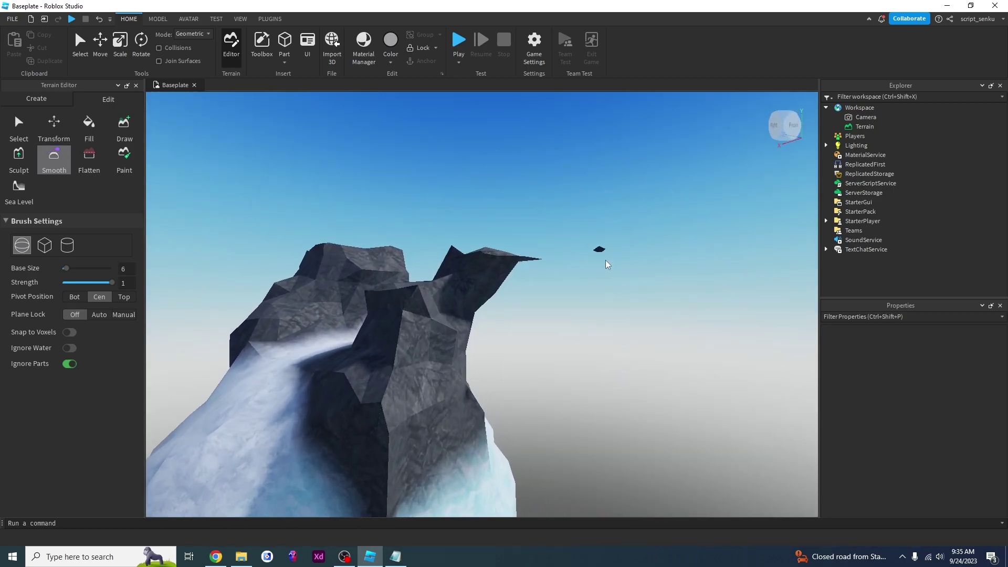
Smooth the small floating Basalt fragment beside the ear tip.
right_click_drag(578, 286, 578, 286)
right_click_drag(486, 297, 500, 295)
key("w")
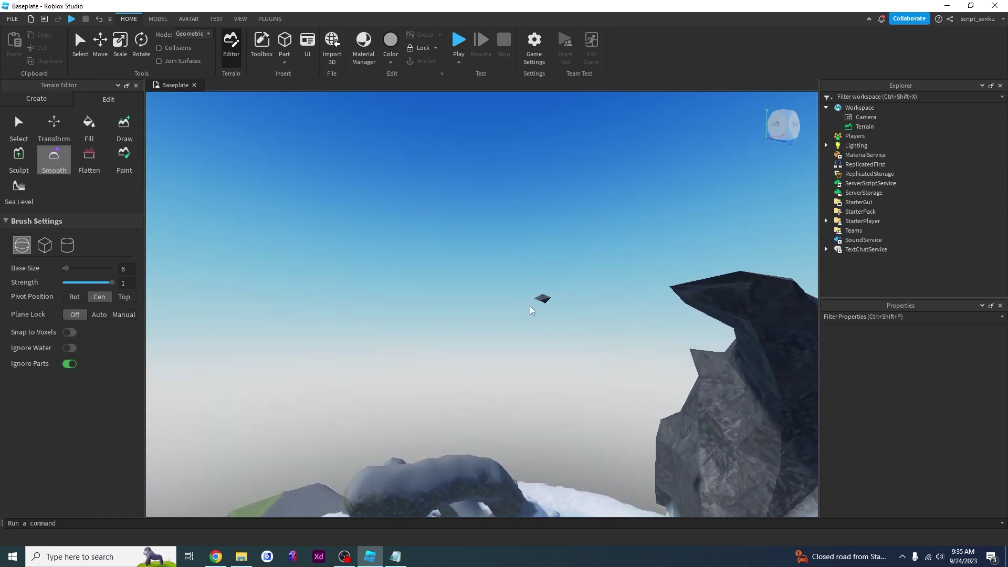
left_click(550, 298)
mouse_move(550, 298)
right_mouse_down()
mouse_move(567, 316)
mouse_move(602, 301)
right_mouse_up()
left_click(544, 352)
key("s")
key("w")
key("s")
key("w")
key("s")
key("w")
left_click(69, 160)
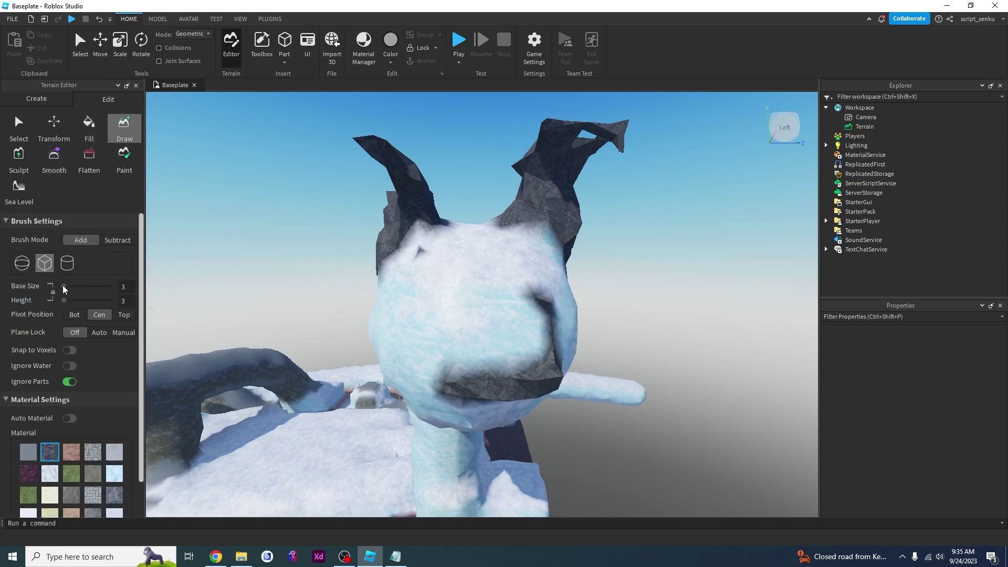
Redraw the two Basalt eyes with a cube brush of base size and height 1, and rework the mouth.
scroll(485, 337, "up", 3)
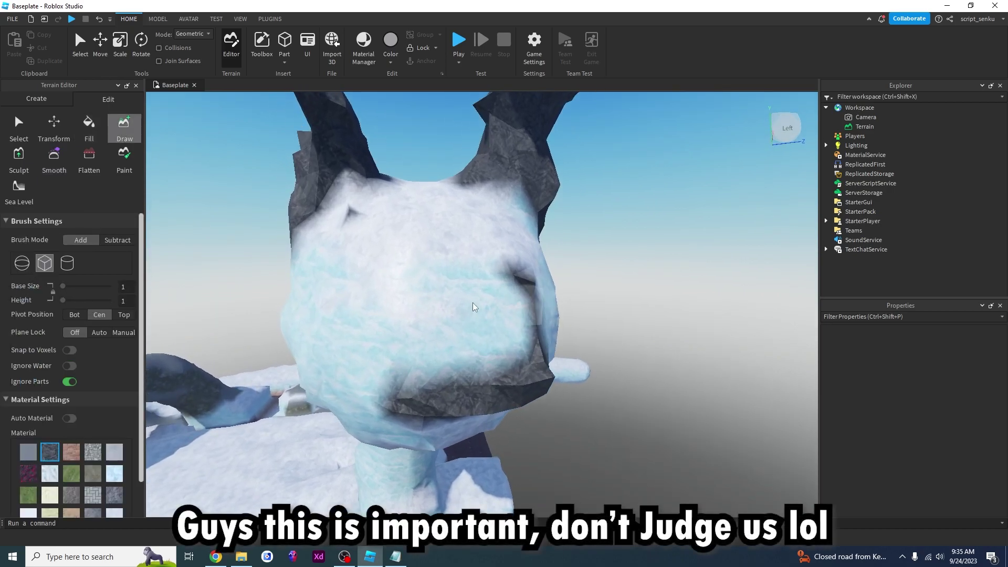
key("d")
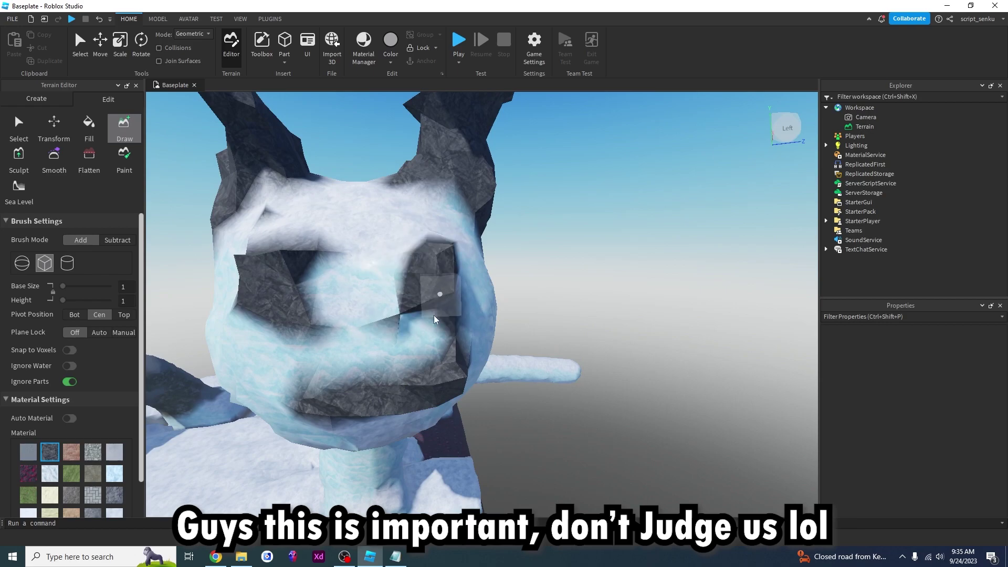
right_click_drag(399, 391, 414, 385)
key("d")
left_click(410, 374, "ctrl")
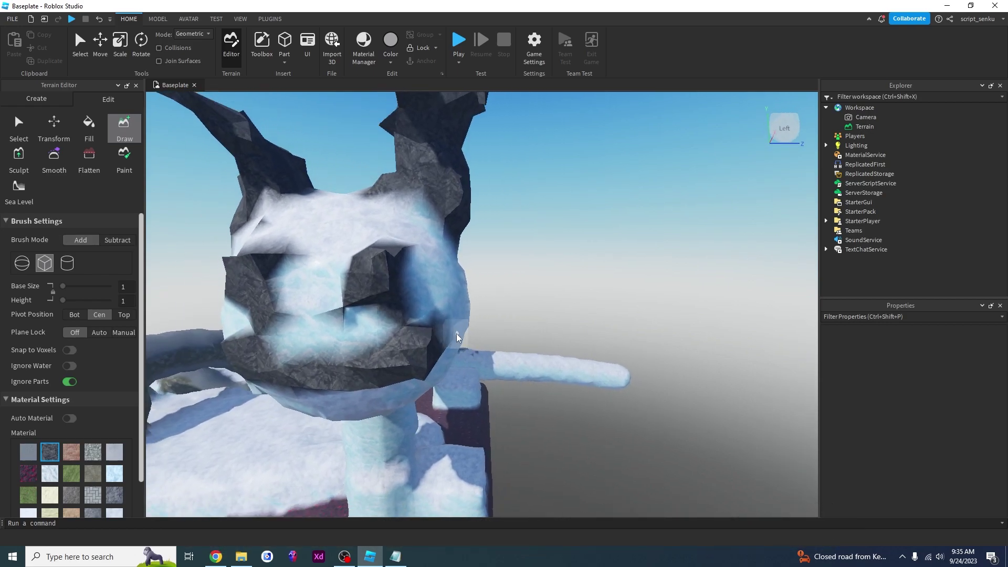
Look over the horned head and the surrounding terrain from farther away.
scroll(457, 334, "down", 5)
key("d")
right_click_drag(457, 334, 456, 334)
key("s")
key("a")
key("a")
key("d")
key("w")
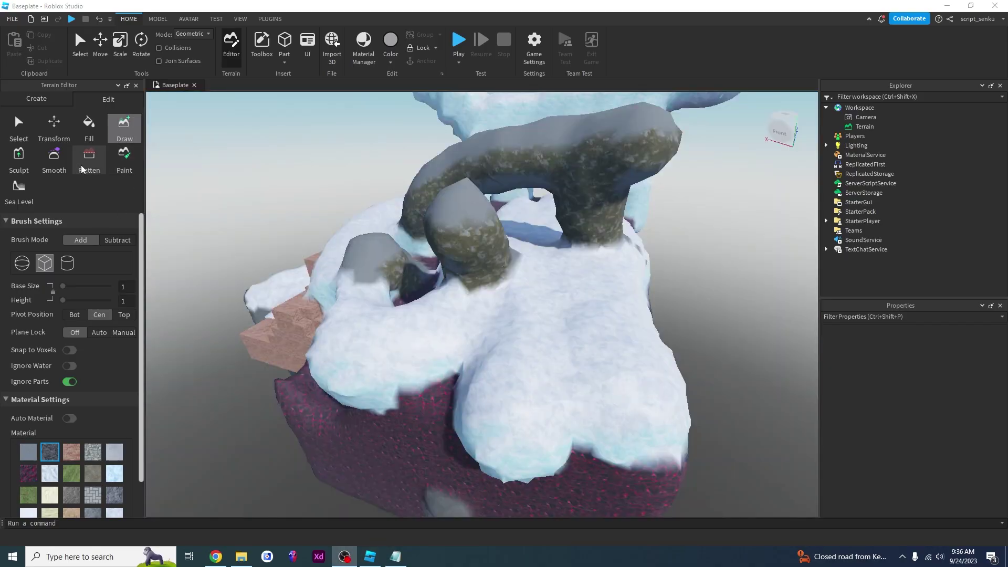
Flatten the rounded top of the small Asphalt mound with a sphere brush of base size 6.
right_click_drag(377, 307, 377, 307)
scroll(378, 307, "down", 3)
right_click_drag(405, 256, 405, 256)
scroll(491, 309, "up", 3)
right_click_drag(492, 309, 491, 309)
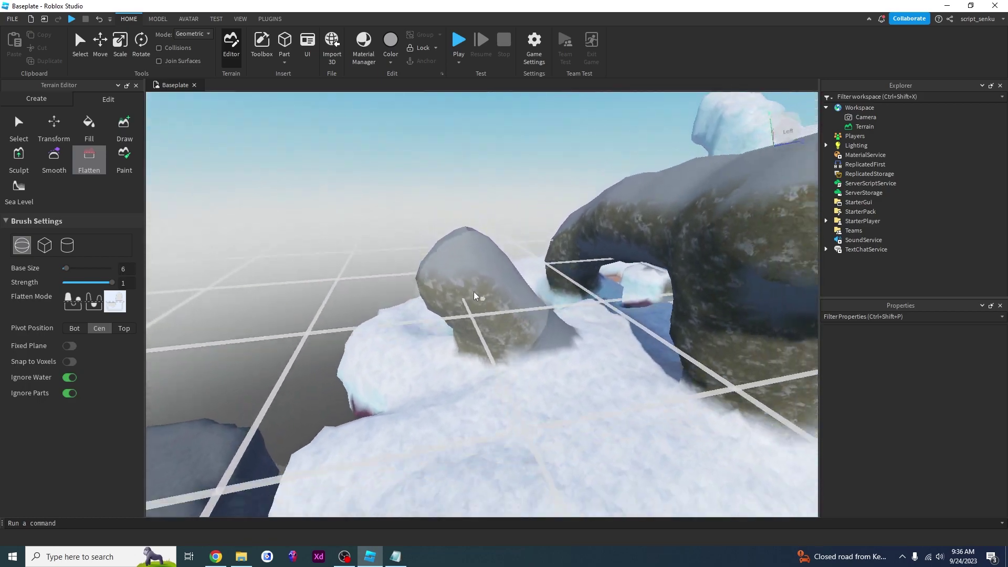
left_click_drag(461, 270, 470, 271)
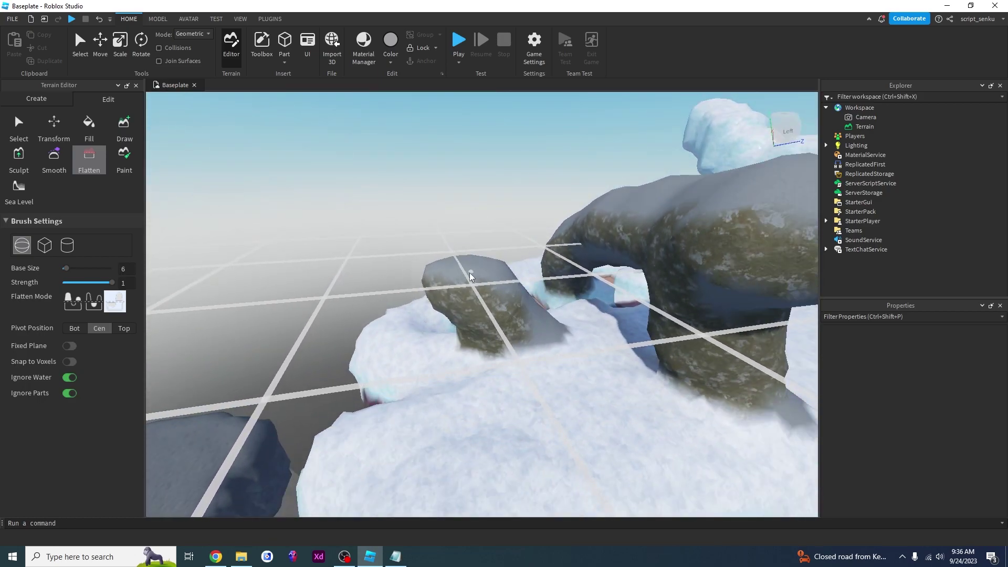
left_click(89, 168)
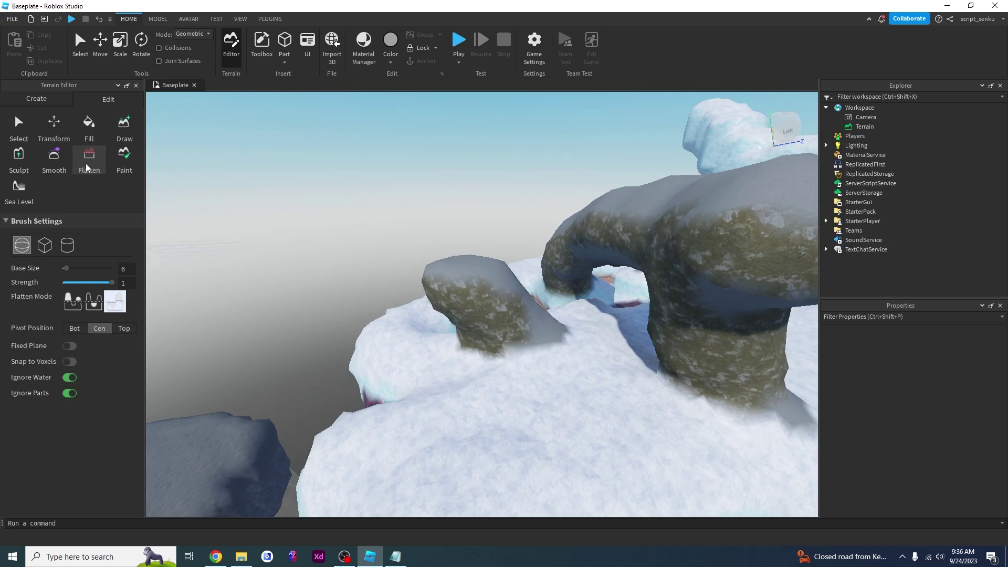
left_click(83, 166)
Flatten the two Basalt ears on top of the creature's head.
right_click_drag(653, 299, 653, 299)
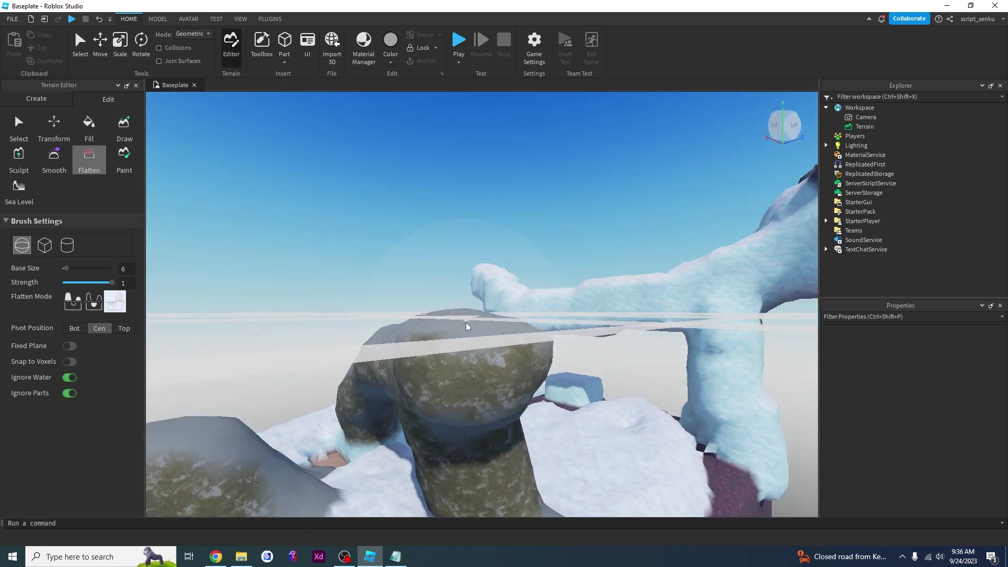
key("w")
right_click_drag(483, 329, 482, 330)
key("s")
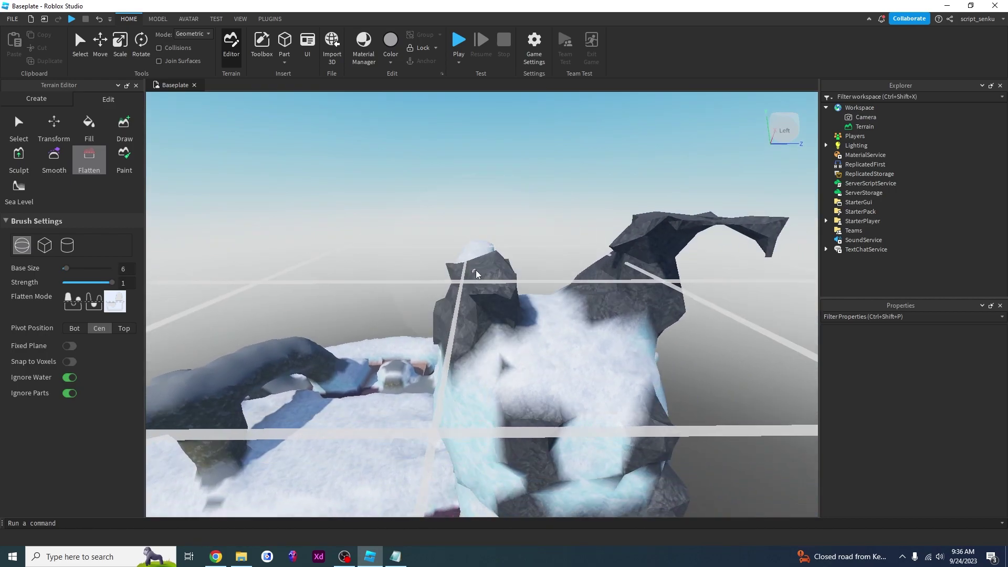
right_click_drag(465, 293, 600, 230)
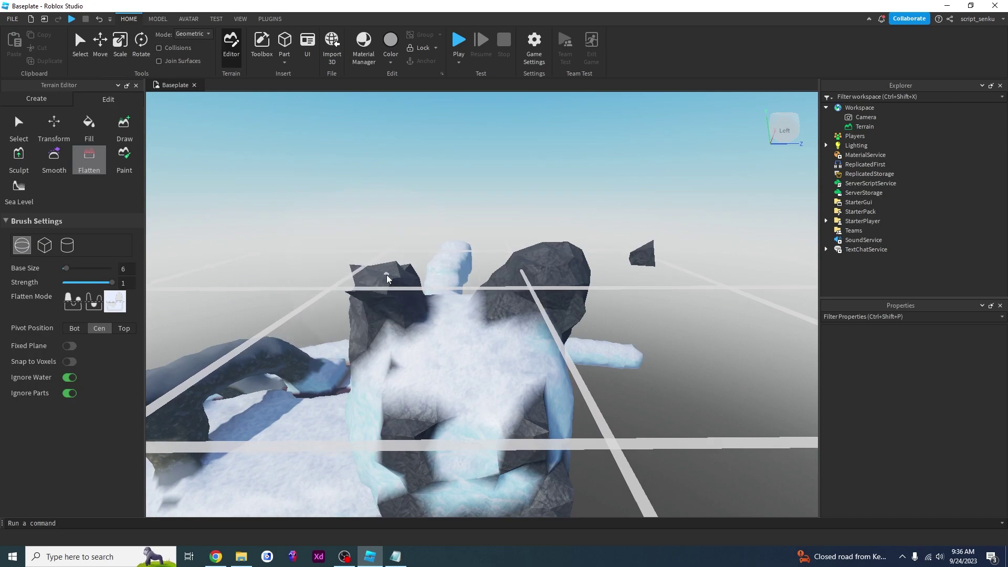
right_click_drag(419, 301, 483, 273)
key("s")
key("w")
key("d")
mouse_move(404, 268)
left_mouse_down()
mouse_move(533, 292)
mouse_move(610, 284)
left_mouse_up()
right_click_drag(610, 284, 325, 305)
key("s")
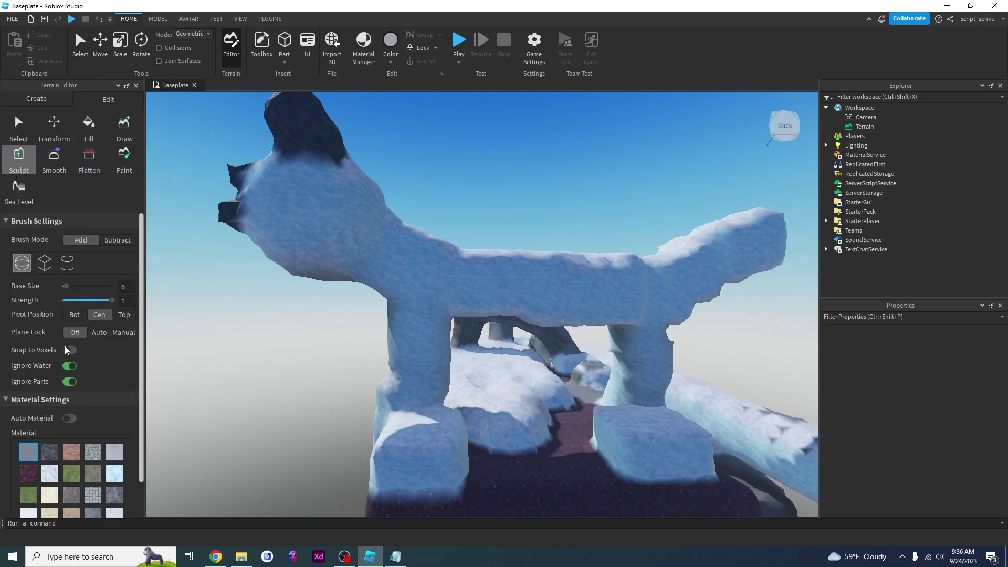
Sculpt Ice onto the creature's body near the front leg with a sphere brush of base size 6.
scroll(469, 390, "up", 5)
right_click_drag(469, 390, 469, 390)
scroll(469, 389, "down", 3)
mouse_move(455, 360)
left_mouse_down()
mouse_move(529, 375)
mouse_move(405, 426)
left_mouse_up()
key("d")
key("a")
right_click_drag(431, 419, 431, 418)
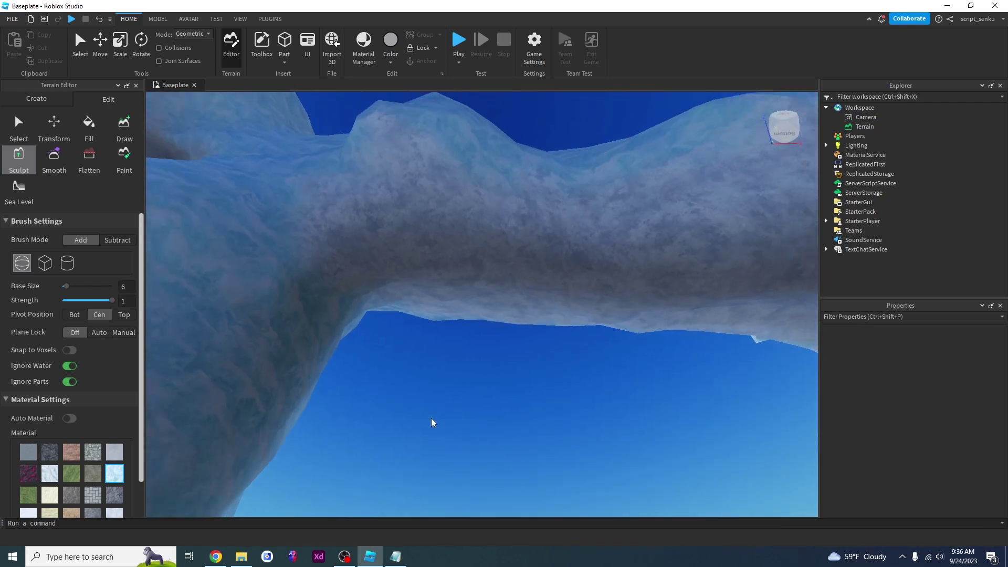
Sculpt more Ice along the underside of the body between the legs to form a belly.
scroll(431, 418, "down", 2)
left_click_drag(413, 275, 536, 270)
key("d")
mouse_move(537, 269)
right_mouse_down()
mouse_move(568, 260)
mouse_move(408, 255)
mouse_move(436, 316)
right_mouse_up()
scroll(415, 263, "down", 4)
scroll(438, 317, "up", 3)
scroll(440, 317, "down", 4)
scroll(437, 316, "up", 3)
scroll(436, 316, "down", 3)
scroll(435, 316, "up", 2)
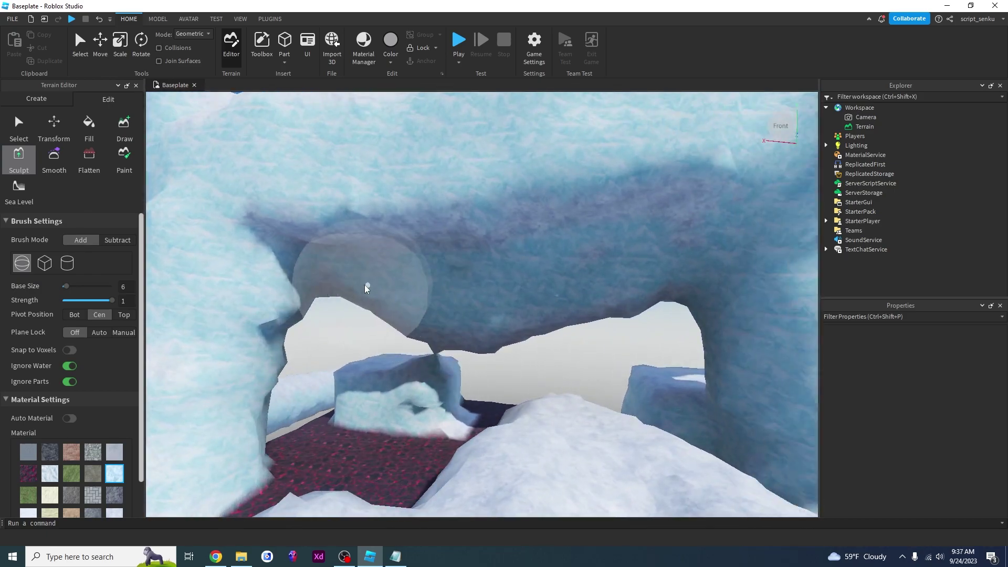
Extend the Ice belly toward the tail-side leg to fill the hollow under the body.
left_click_drag(347, 267, 401, 271)
right_click_drag(402, 271, 402, 271)
right_click_drag(393, 226, 393, 226)
right_click_drag(288, 254, 287, 254)
key("s")
right_click_drag(221, 176, 220, 176)
Undo one stray sculpt dab and thicken the belly with another Ice stroke.
right_click_drag(497, 265, 497, 265)
left_click(498, 264)
key("ctrl+z")
left_click(449, 287)
left_click_drag(449, 287, 465, 291)
right_click_drag(450, 300, 451, 300)
key("w")
scroll(450, 300, "down", 8)
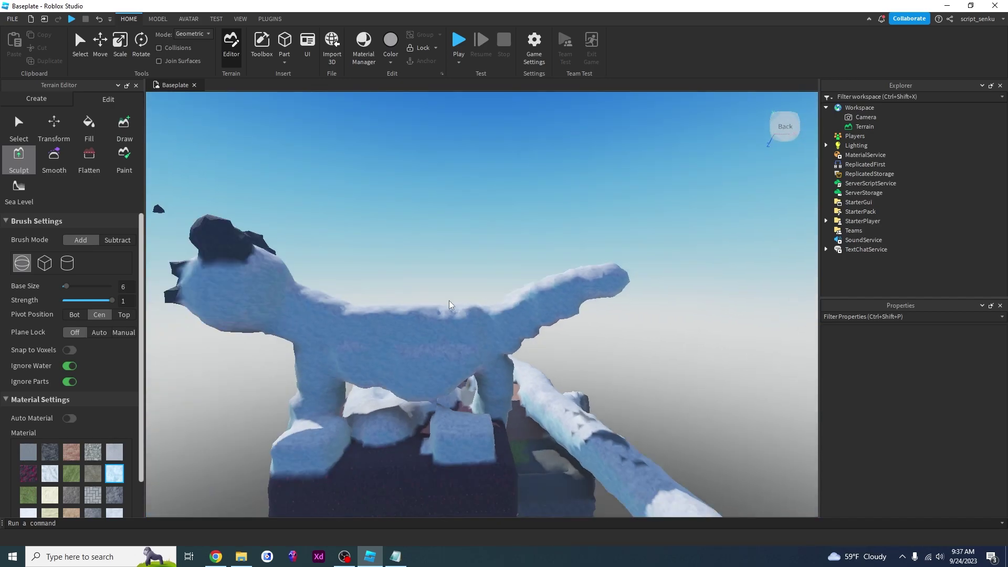
Smooth the stepped underside of the tail from the rear leg outward.
scroll(449, 301, "up", 6)
key("w")
key("d")
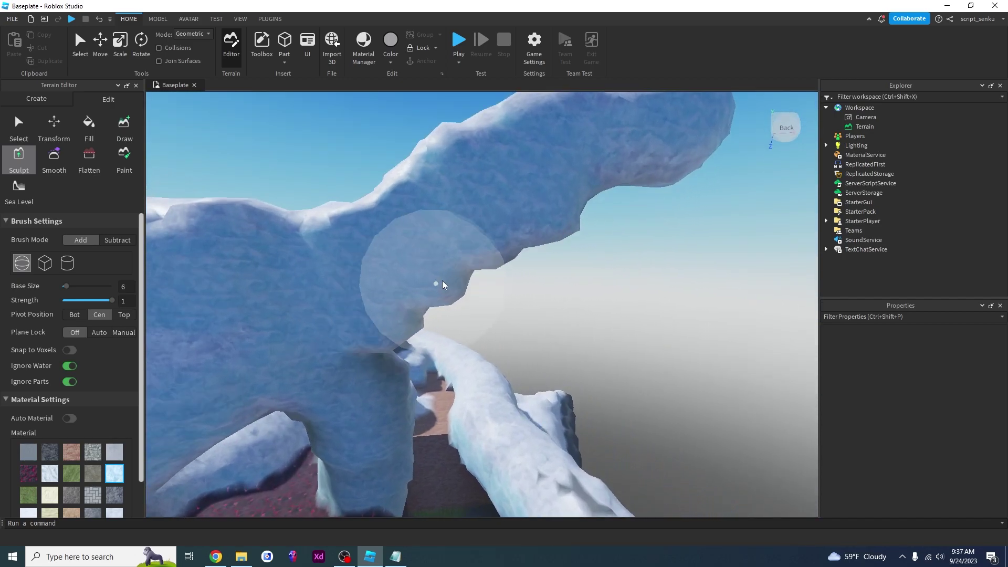
left_click(89, 158)
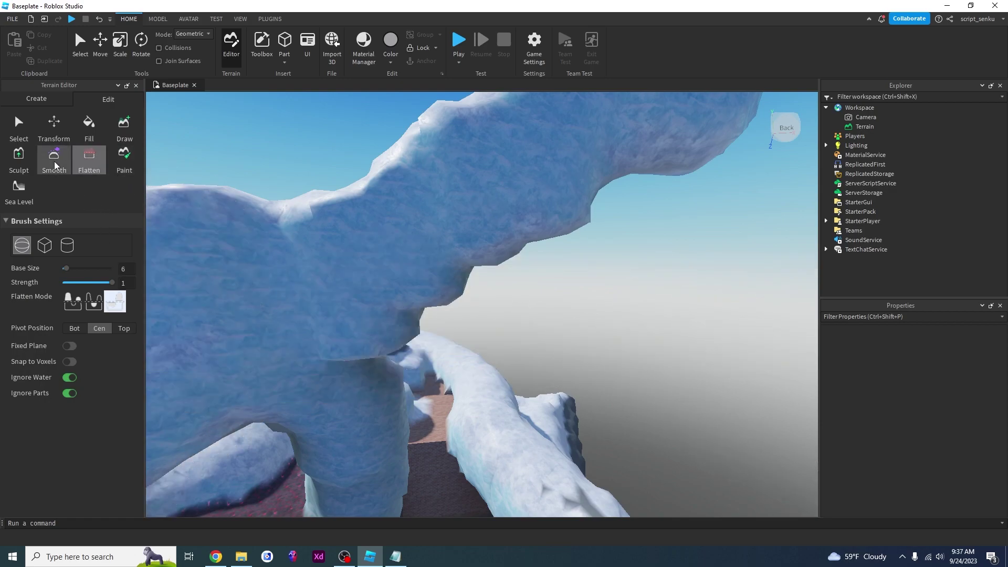
mouse_move(389, 337)
left_mouse_down()
mouse_move(411, 293)
mouse_move(533, 219)
left_mouse_up()
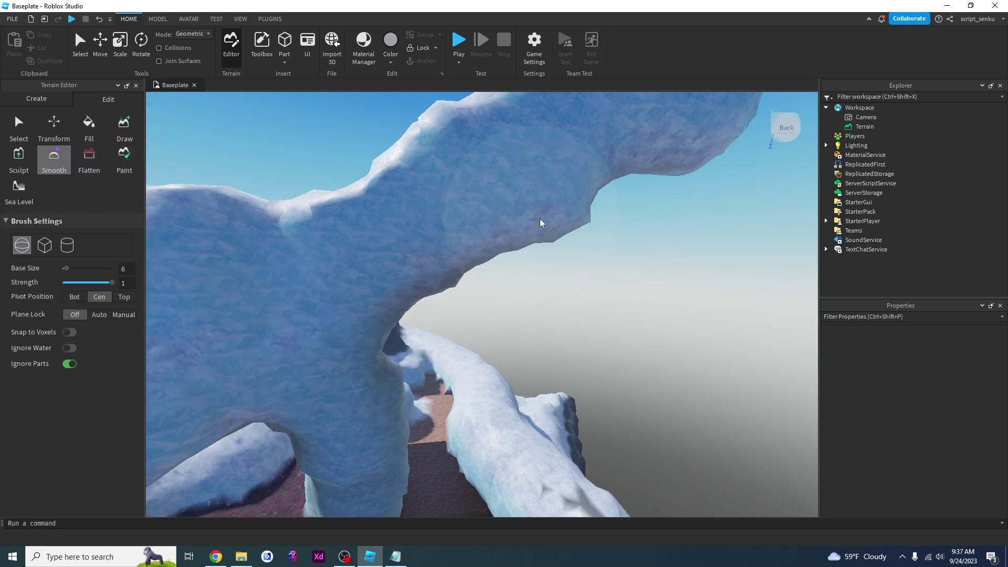
Smooth the creature's tail out to its tip, tapering the rounded end.
right_click_drag(707, 151, 669, 199)
scroll(669, 200, "down", 2)
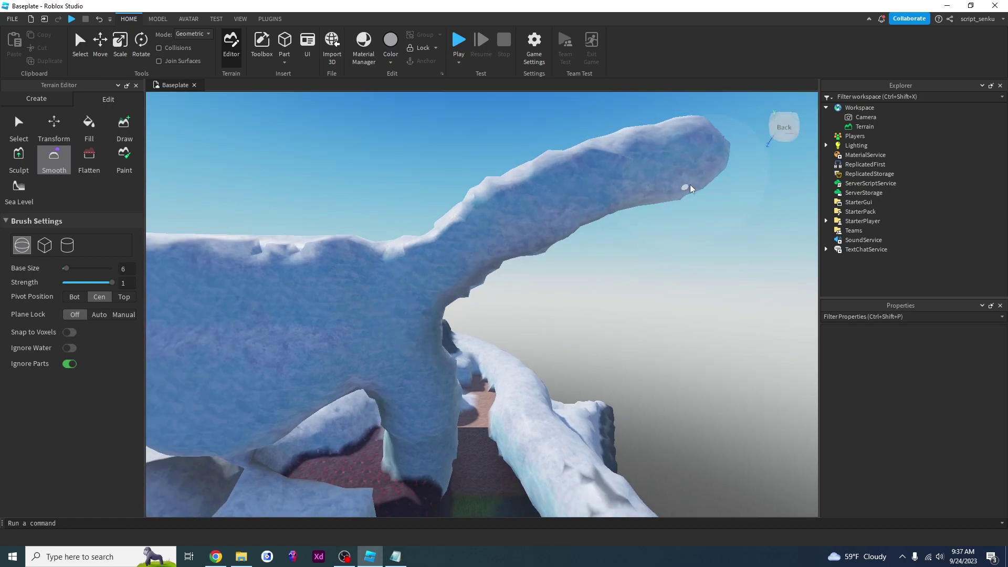
scroll(721, 243, "down", 5)
scroll(587, 356, "up", 2)
right_click_drag(586, 357, 554, 379)
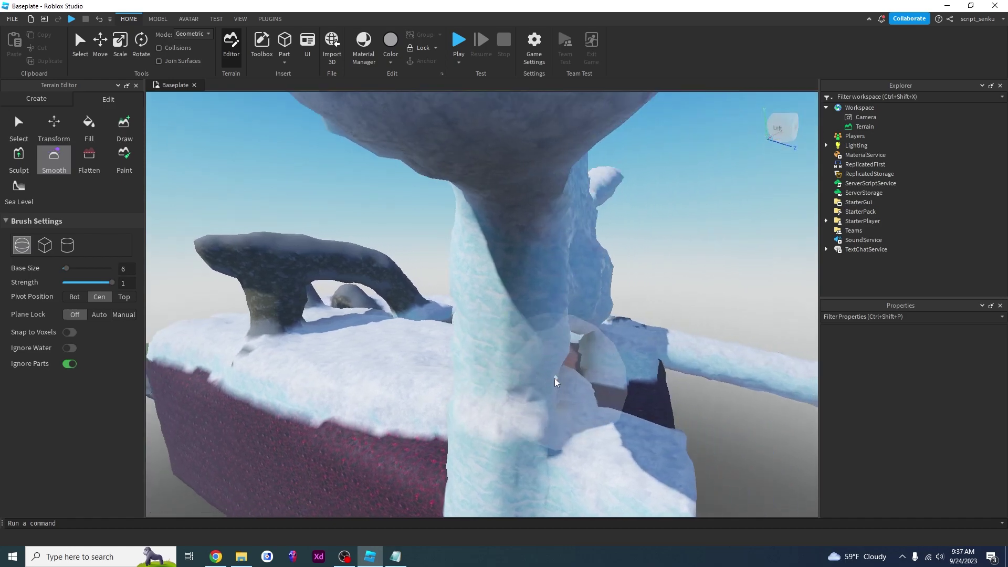
key("d")
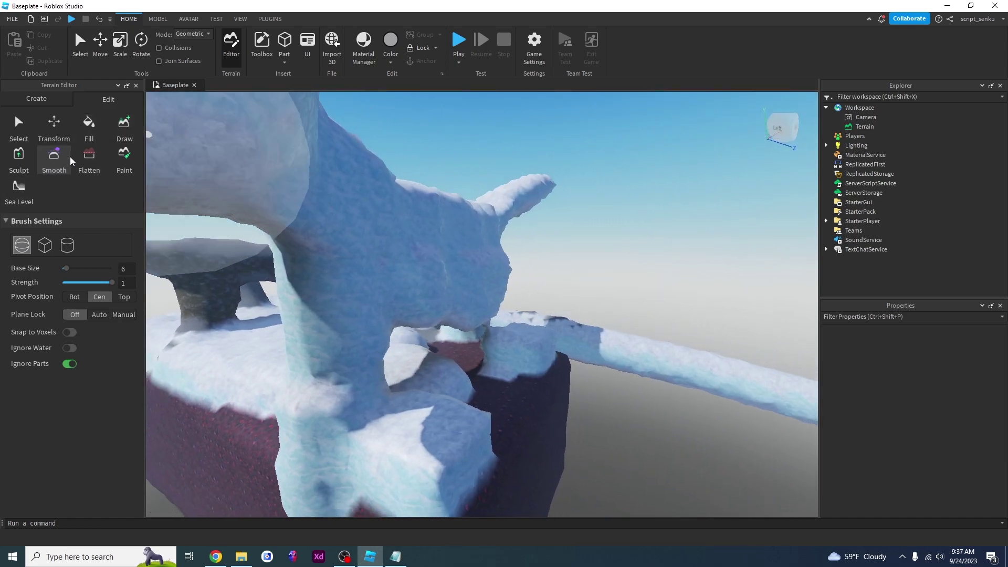
Sculpt Ice along one side of the body from the front shoulder to the rear leg to bulk out that flank.
right_click_drag(326, 400, 326, 399)
right_click_drag(430, 302, 429, 300)
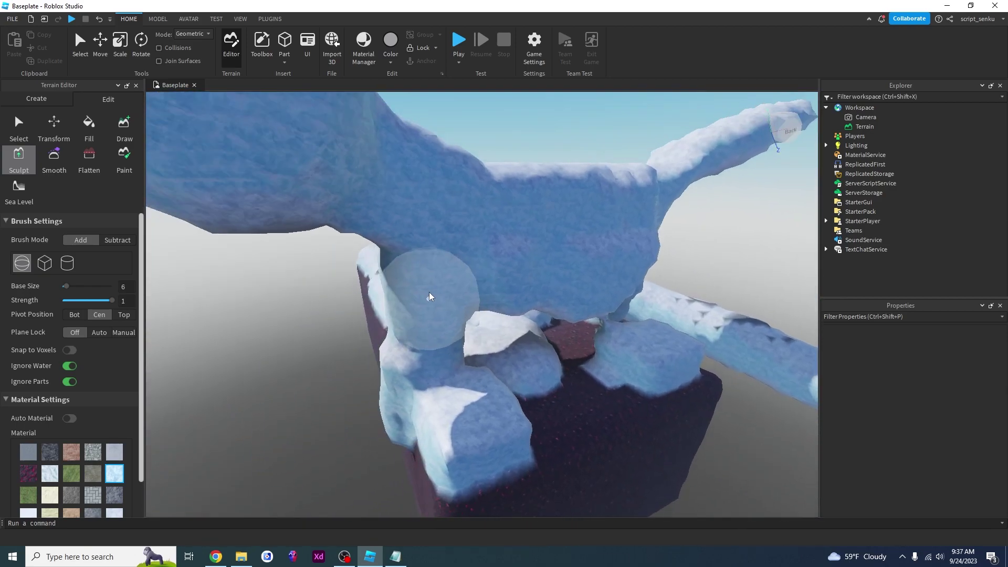
scroll(429, 299, "down", 5)
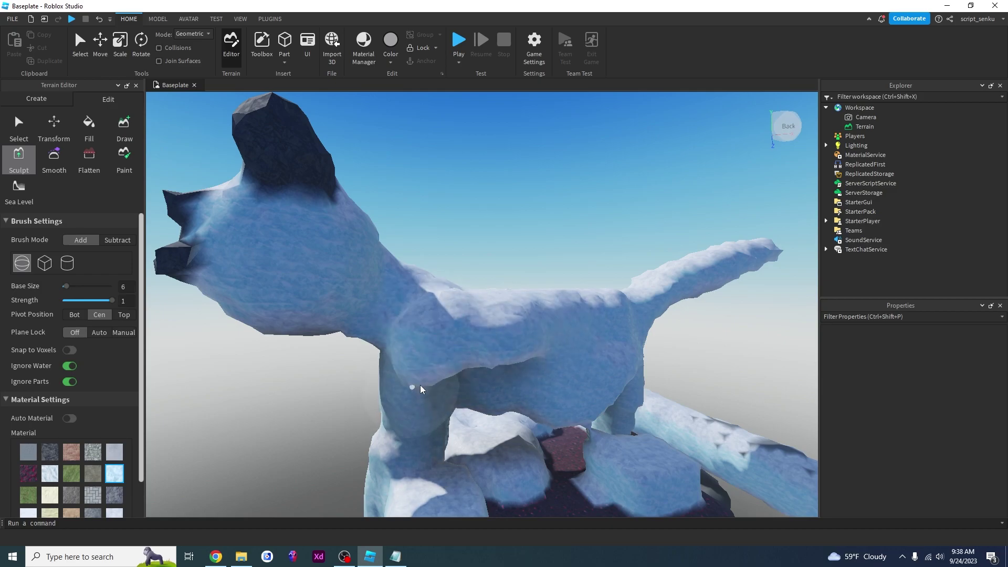
scroll(414, 387, "up", 5)
scroll(441, 317, "up", 5)
key("a")
key("d")
key("s")
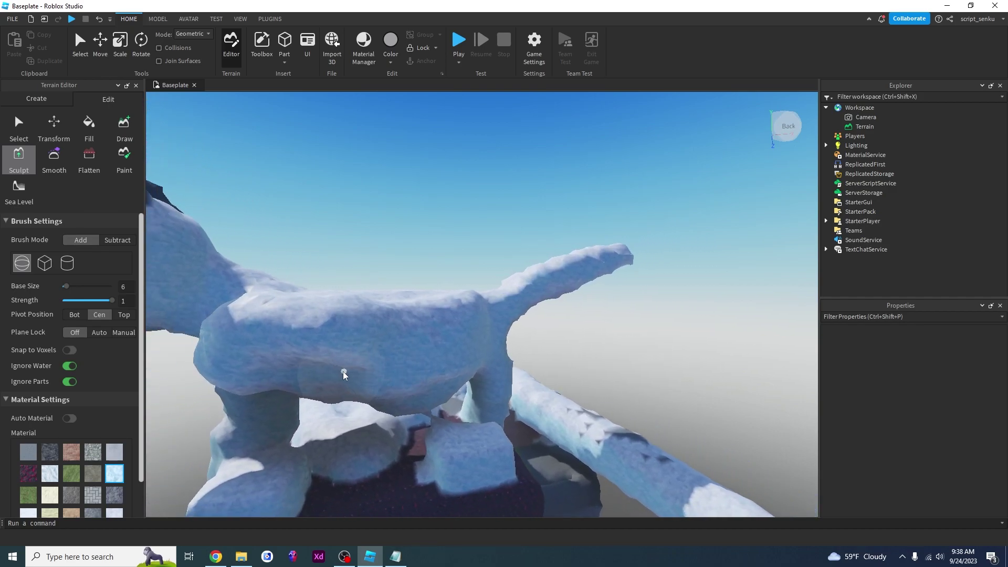
scroll(344, 371, "up", 5)
mouse_move(402, 371)
right_mouse_down()
mouse_move(443, 289)
mouse_move(414, 362)
right_mouse_up()
key("w")
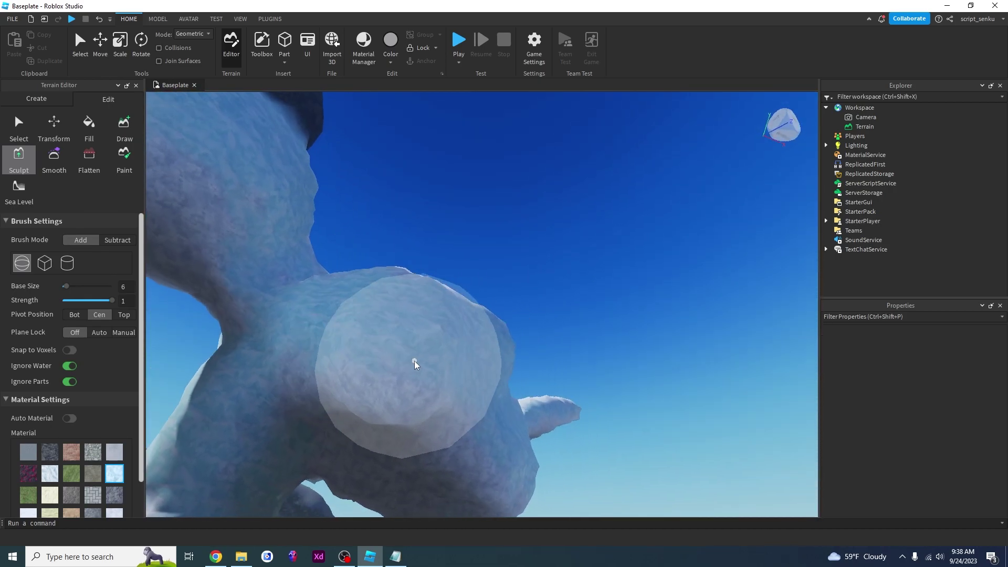
Sculpt Ice along the opposite flank between the front and rear legs to match the bulked-out side.
scroll(422, 416, "down", 3)
right_click_drag(370, 414, 371, 413)
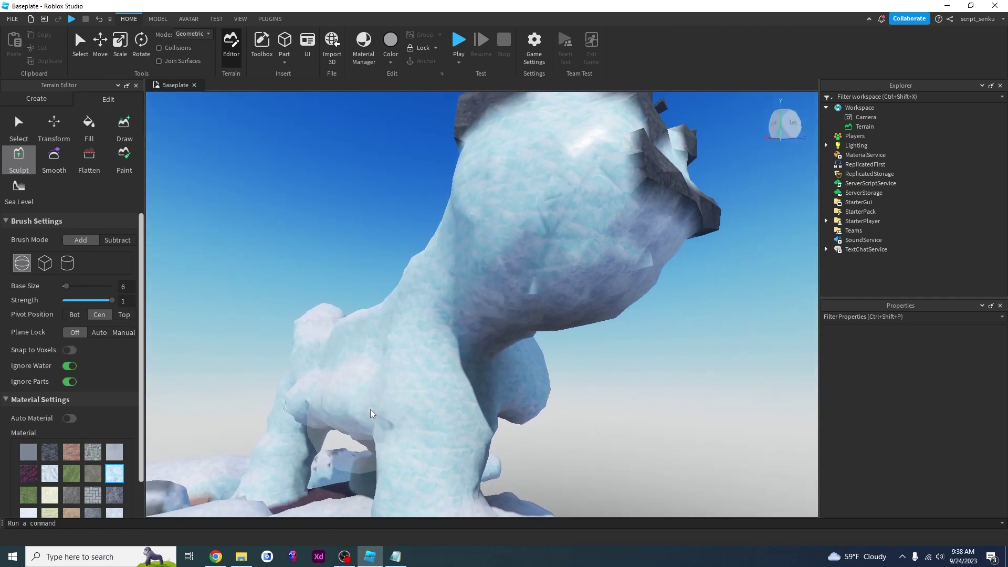
key("a")
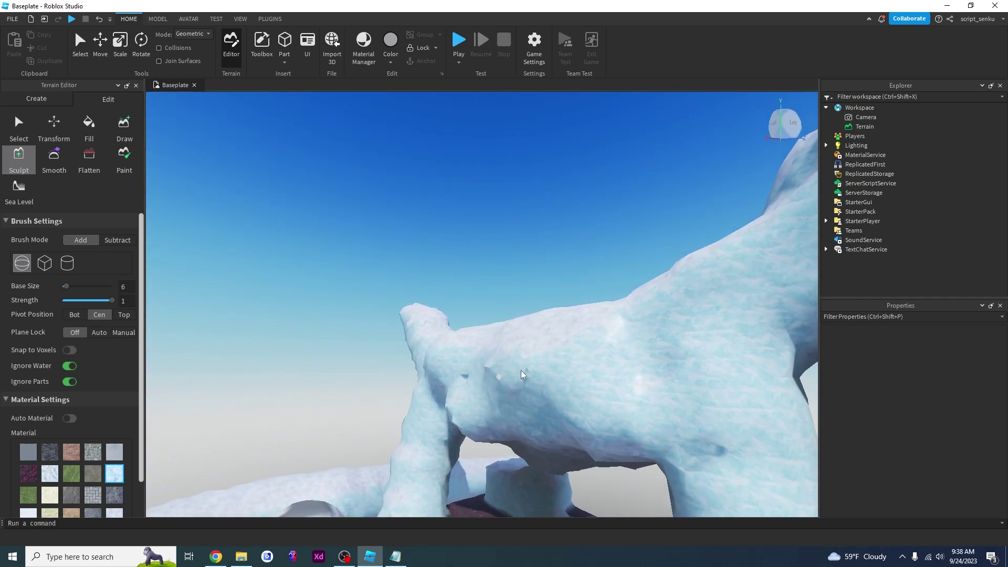
key("a")
mouse_move(506, 360)
left_mouse_down()
mouse_move(565, 391)
mouse_move(604, 441)
left_mouse_up()
key("d")
right_click_drag(701, 402, 701, 403)
right_click_drag(589, 354, 588, 355)
key("s")
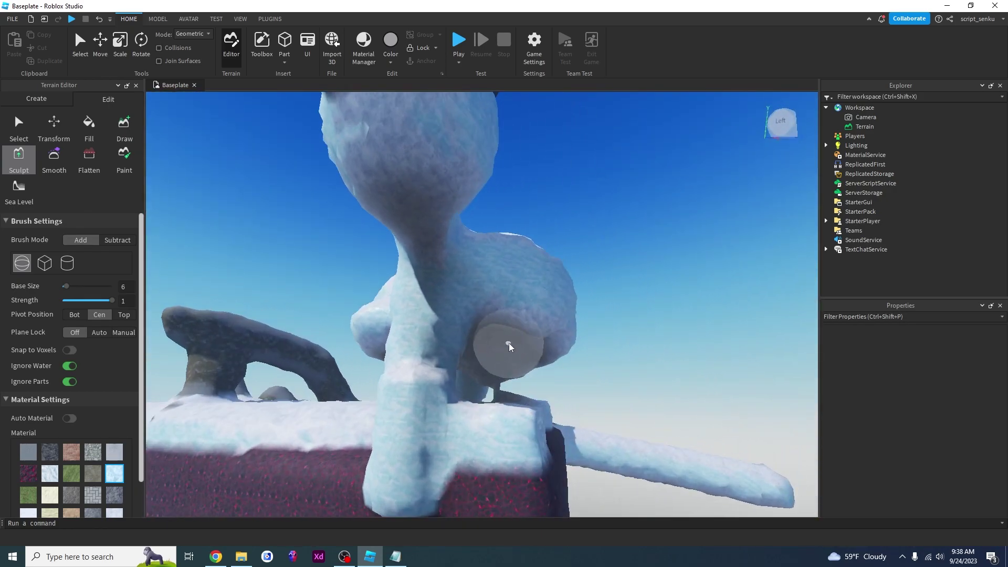
key("a")
right_click_drag(519, 340, 520, 340)
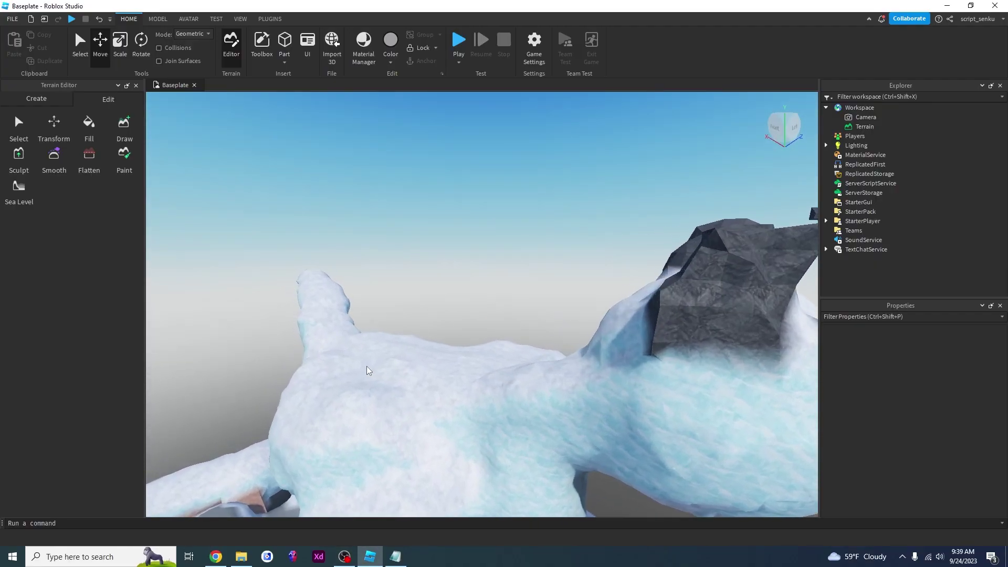
Paint the Ground material over the top of the creature's body and neck with the Paint tool's size 6 sphere brush.
right_click_drag(366, 367, 366, 366)
key("s")
right_click_drag(444, 352, 443, 352)
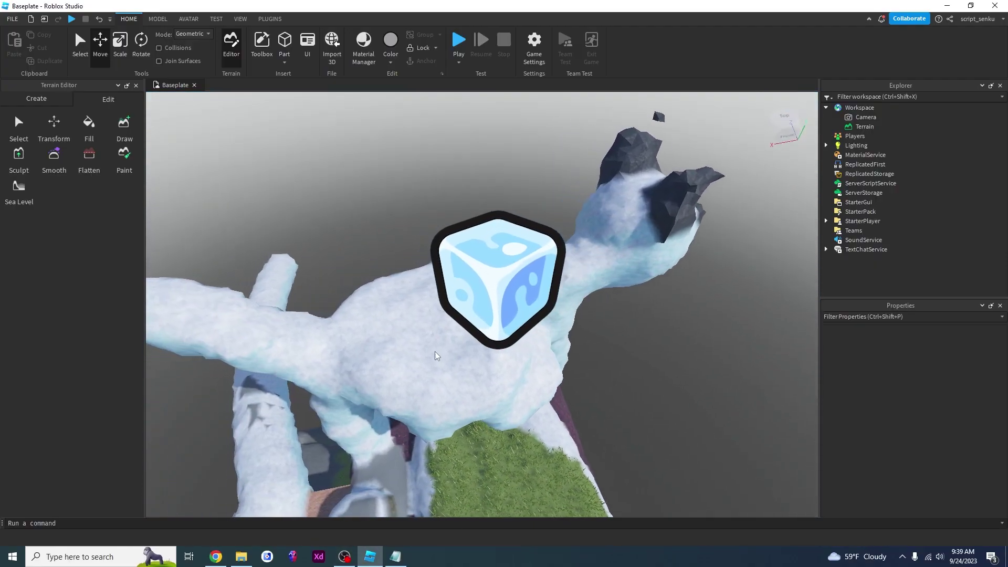
scroll(442, 342, "up", 4)
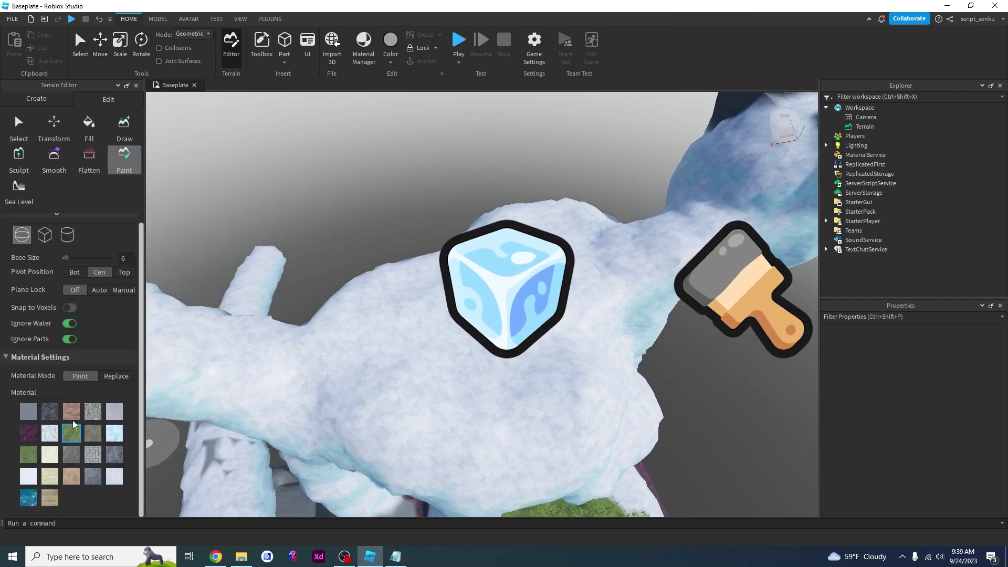
left_click(94, 438)
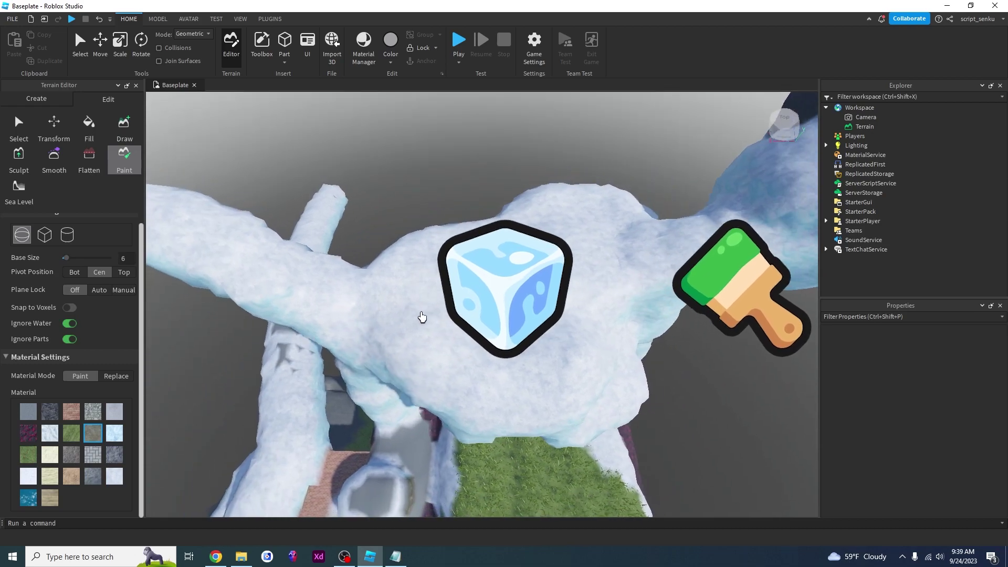
left_click_drag(369, 306, 429, 248)
mouse_move(348, 249)
left_mouse_down()
mouse_move(495, 221)
mouse_move(413, 275)
left_mouse_up()
right_click_drag(547, 246, 598, 232)
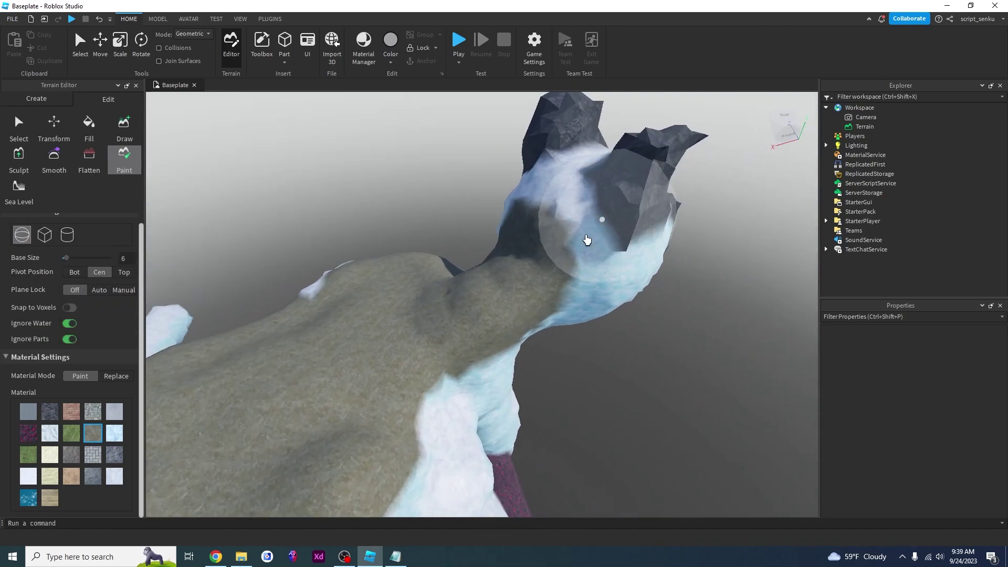
Extend the Ground paint over the tail, the rear leg and the upper part of the head.
mouse_move(556, 297)
right_mouse_down()
mouse_move(634, 275)
mouse_move(525, 280)
mouse_move(563, 268)
mouse_move(495, 371)
mouse_move(424, 386)
mouse_move(378, 331)
mouse_move(373, 354)
mouse_move(391, 339)
mouse_move(395, 357)
mouse_move(152, 167)
right_mouse_up()
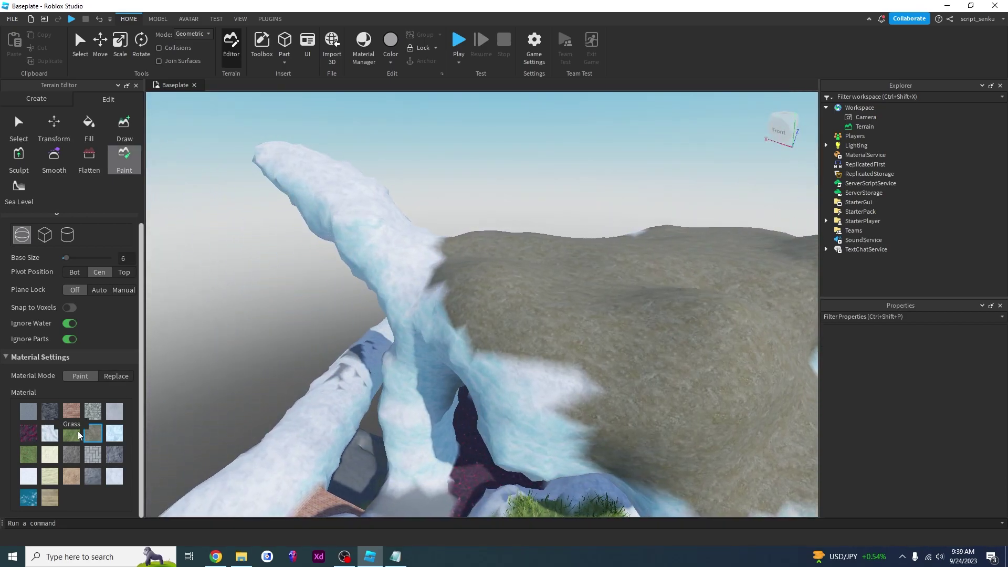
right_click_drag(388, 310, 578, 367)
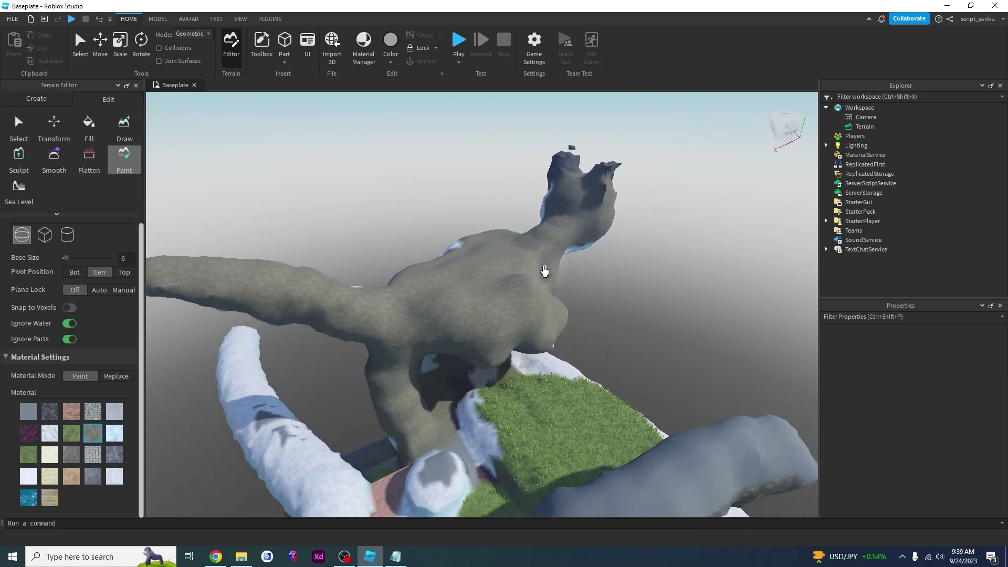
key("w")
Paint the remaining icy flank, tail side and far side of the head with Ground.
right_click_drag(481, 285, 425, 267)
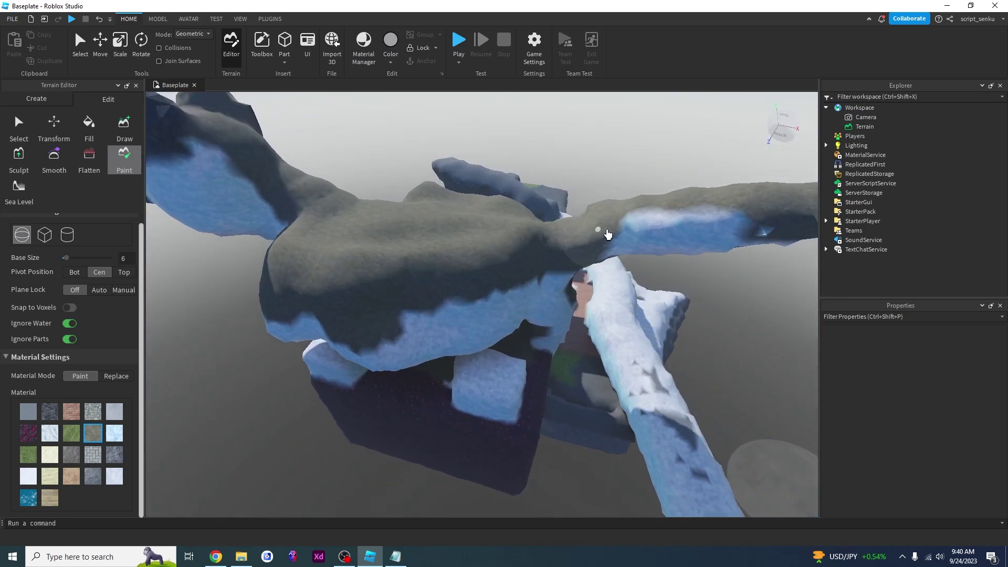
key("w")
mouse_move(541, 294)
left_mouse_down()
mouse_move(487, 342)
mouse_move(275, 368)
left_mouse_up()
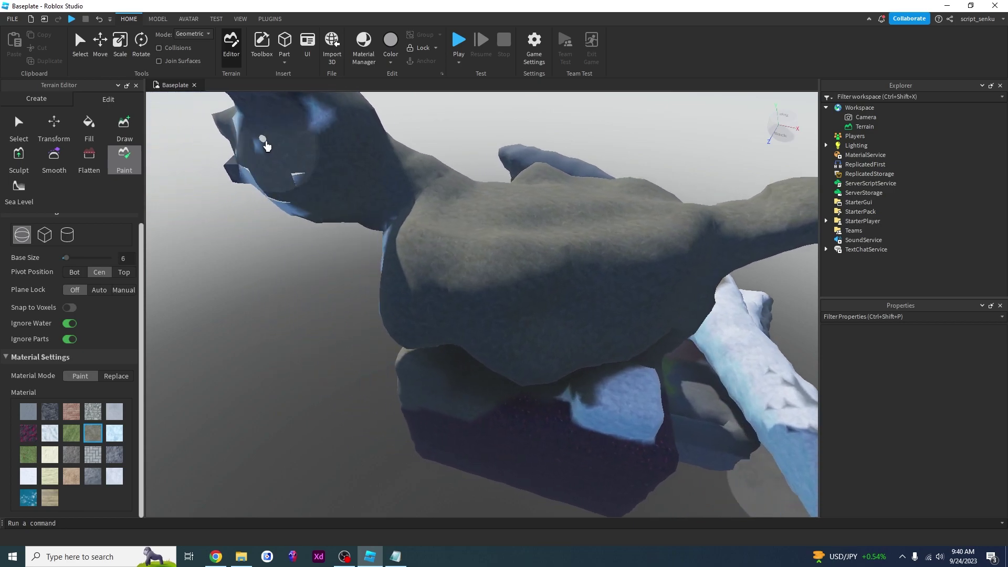
Clear all terrain from the place and confirm the removal.
right_click_drag(443, 268, 151, 433)
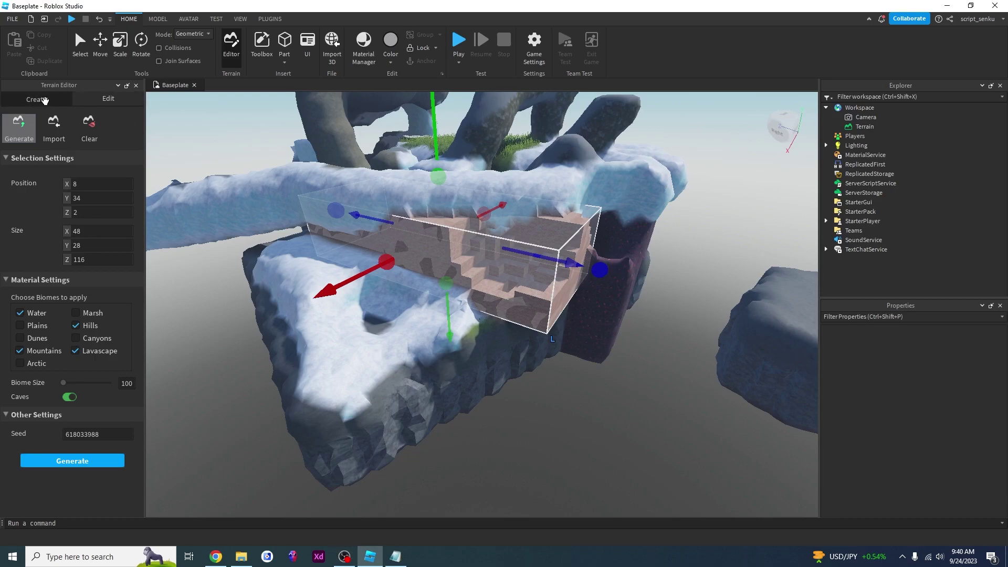
left_click(90, 134)
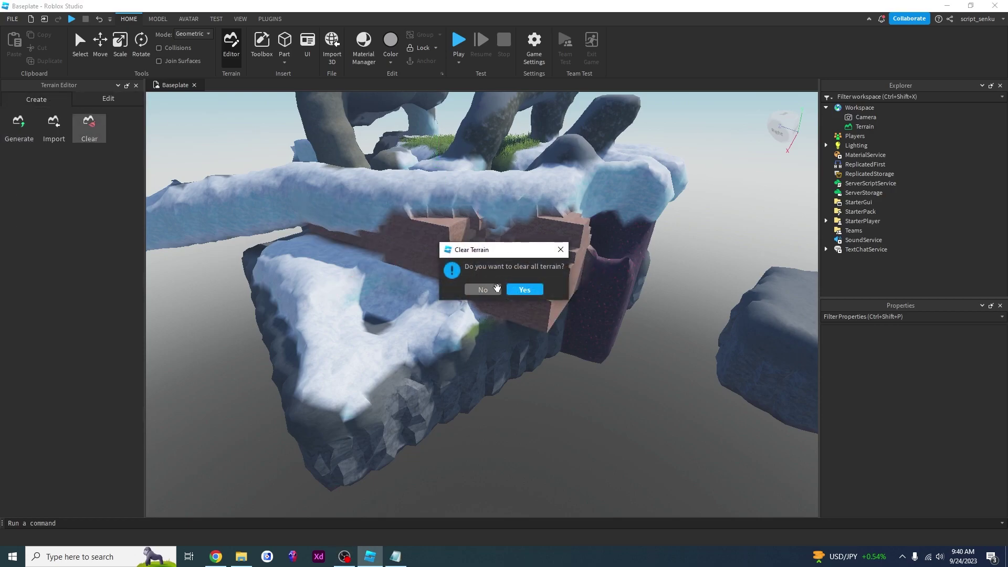
left_click(526, 290)
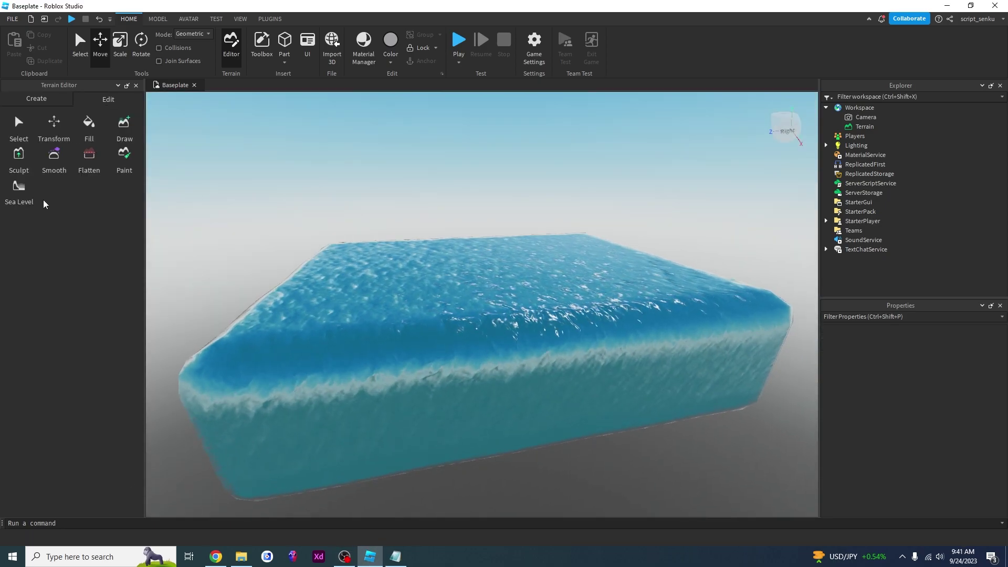
Start the Sea Level tool and resize its region around the water block to 168 × 60 × 200.
left_click(19, 189)
right_click_drag(319, 261, 322, 260)
key("a")
left_click_drag(458, 245, 453, 143)
key("d")
right_click_drag(517, 244, 520, 247)
left_click_drag(232, 255, 430, 233)
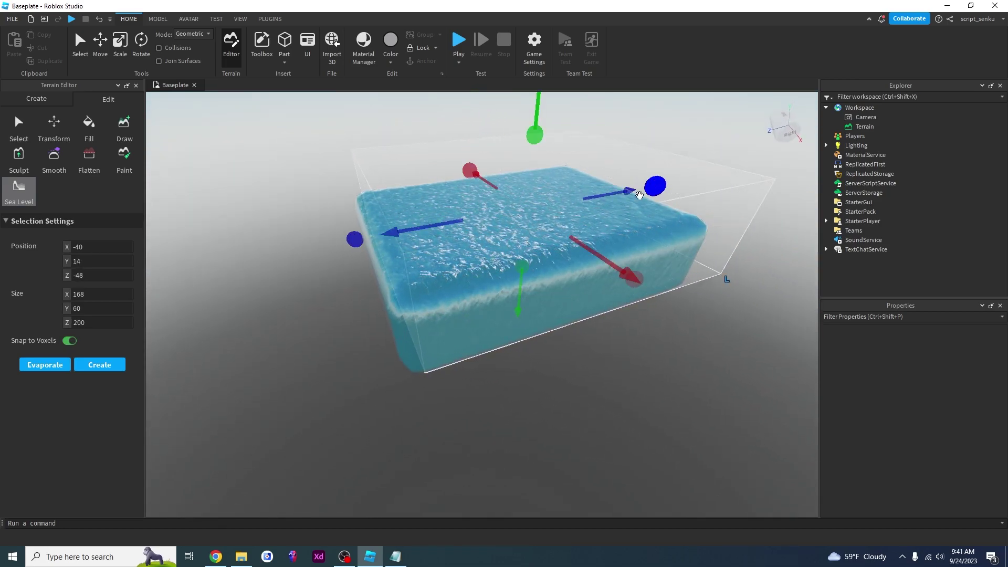
Raise the underside of the Sea Level region to make it 32 high, centred at Y 44 over the water's upper part.
left_click_drag(536, 182, 532, 207)
key("w")
right_click_drag(531, 207, 531, 208)
key("s")
left_click_drag(528, 318, 507, 226)
right_click_drag(507, 226, 506, 227)
key("s")
left_click_drag(539, 331, 539, 330)
key("a")
right_click_drag(332, 272, 334, 277)
key("w")
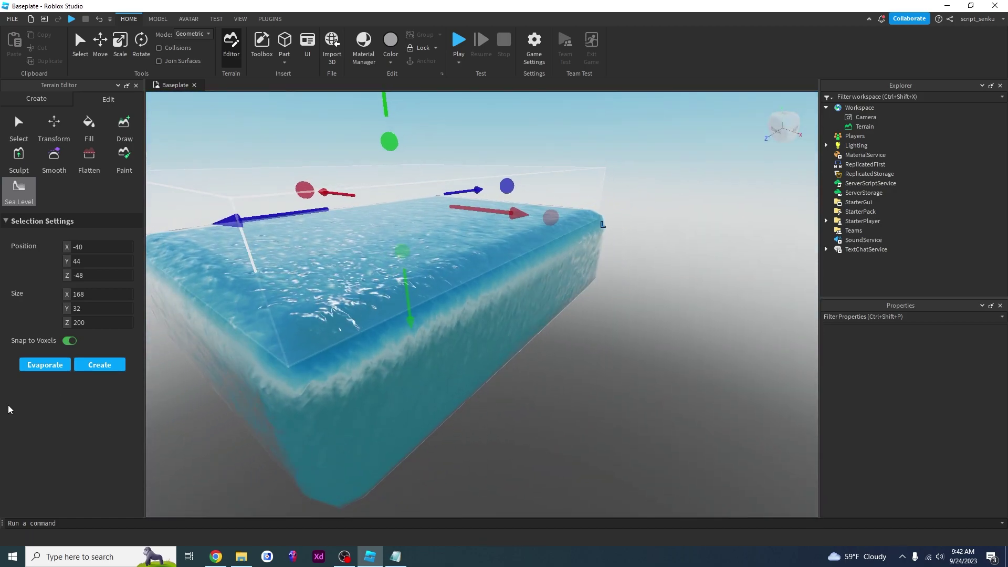
Walk the character through the dark forest in the EA place's playtest to examine its grass terrain and trees.
key("w")
right_click_drag(370, 335, 368, 336)
key("s")
key("w")
scroll(370, 337, "down", 5)
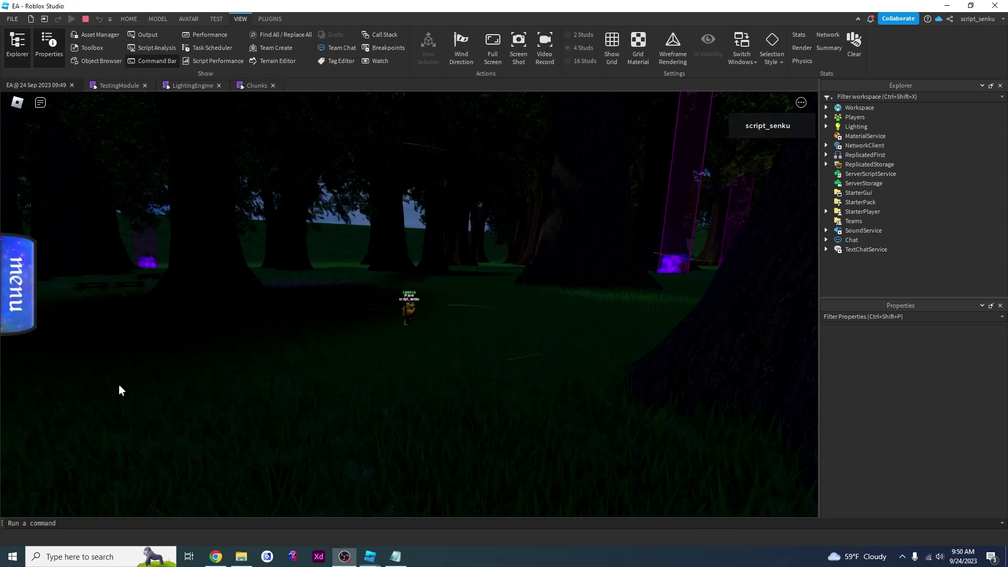
right_click_drag(208, 368, 209, 367)
key("w")
scroll(304, 312, "up", 5)
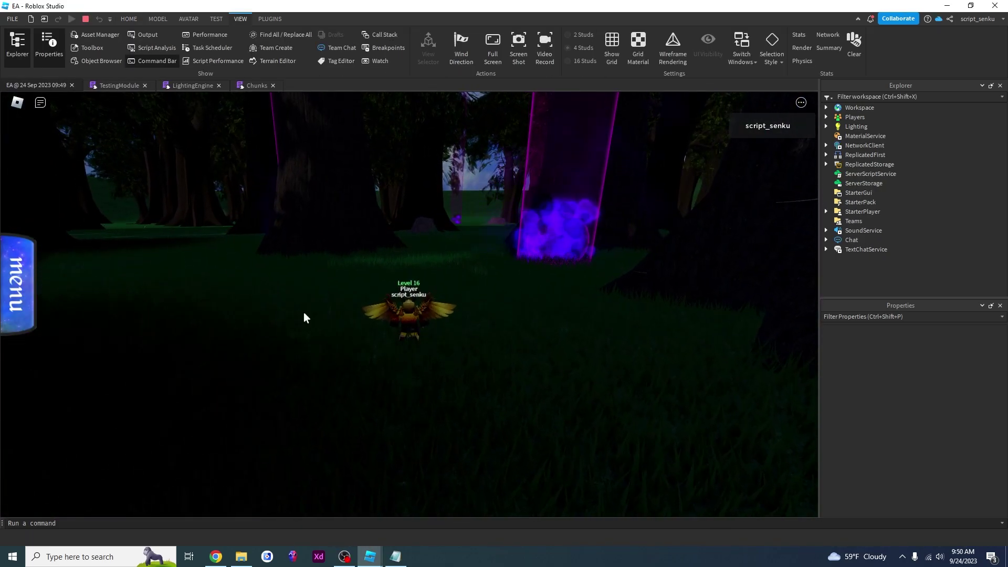
key("d")
right_click_drag(303, 313, 302, 313)
key("a")
key("w")
right_click_drag(505, 287, 504, 288)
key("w")
right_click_drag(395, 243, 394, 243)
Expand the Lighting service and view the night-time forest and gravel patch around the character.
right_click_drag(492, 265, 459, 275)
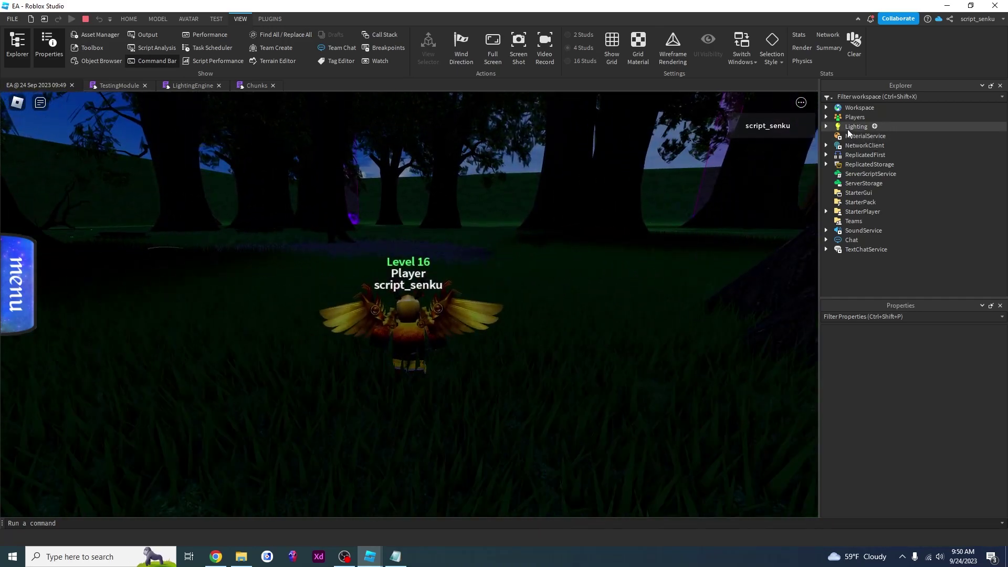
key("w")
right_click_drag(526, 200, 526, 200)
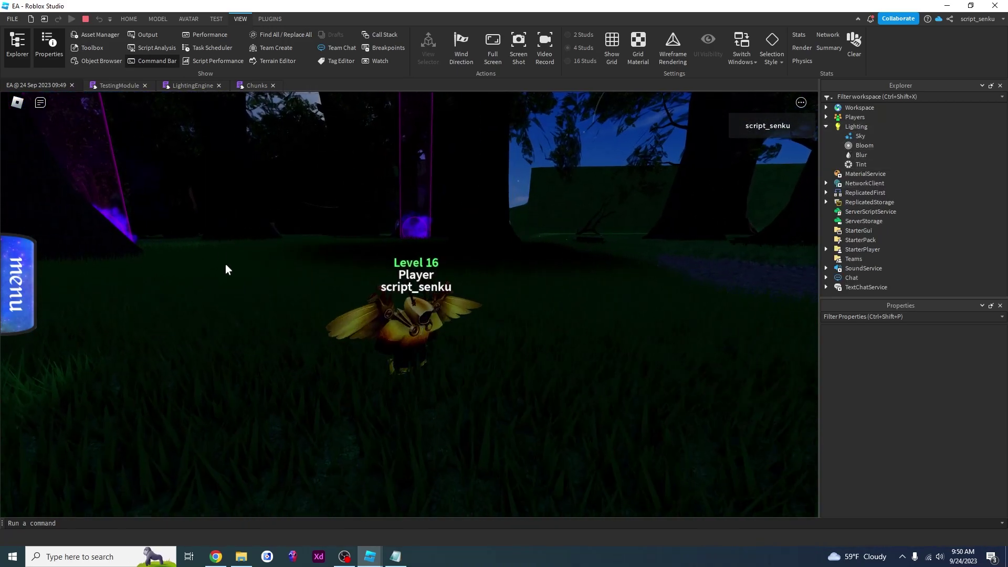
right_click_drag(447, 286, 446, 286)
key("w")
scroll(447, 285, "down", 3)
scroll(447, 285, "up", 3)
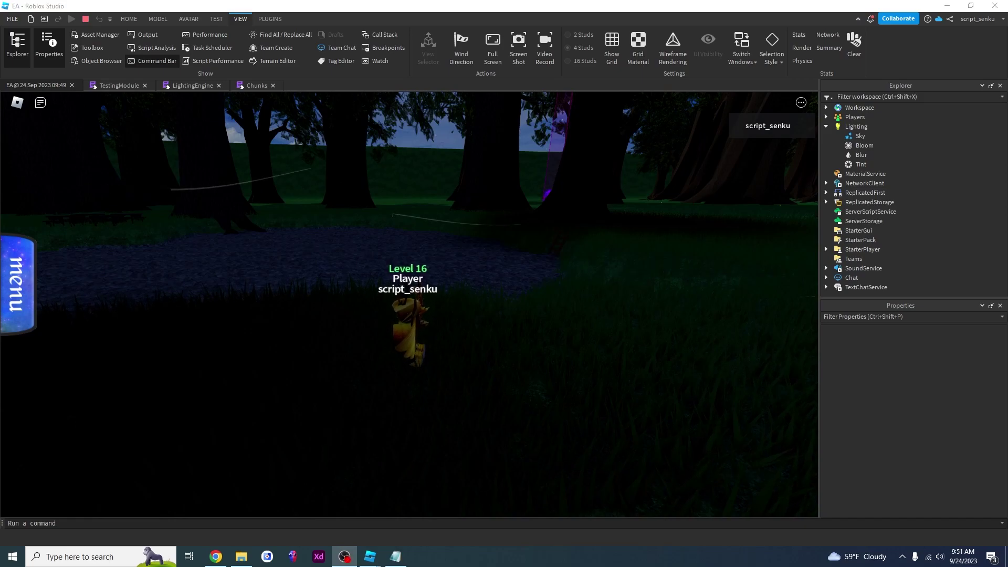